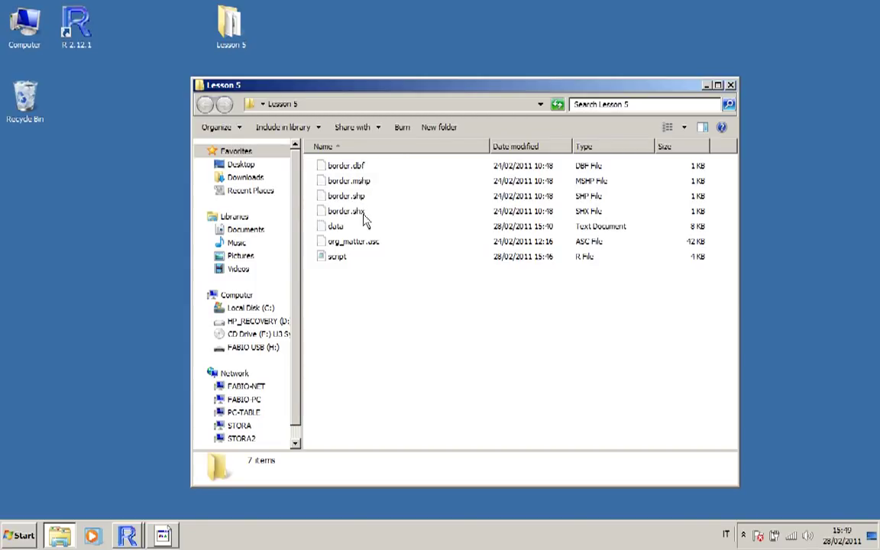
- Examine the columns of the data text file in the Lesson 5 folder, then check the org_matter.asc file and close the folder
{"action": "double_click", "coordinate": [334, 226]}
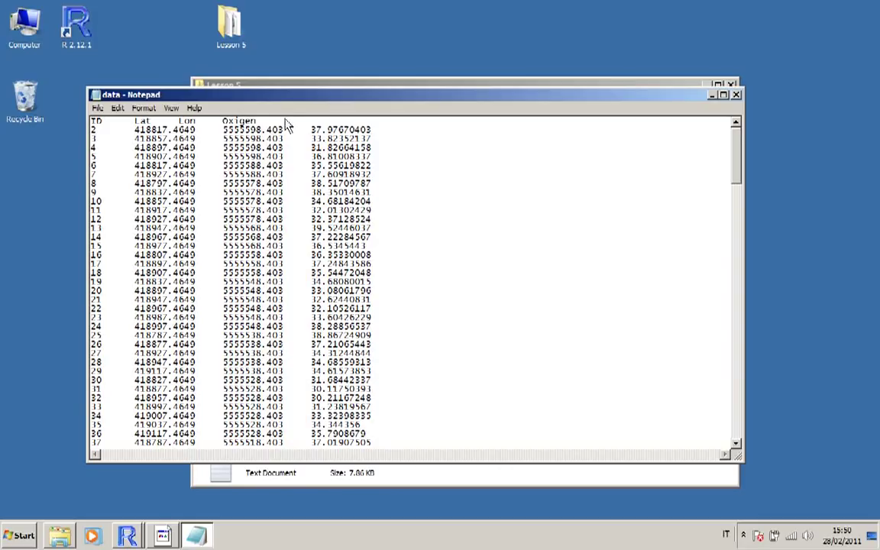
{"action": "left_click", "coordinate": [736, 95]}
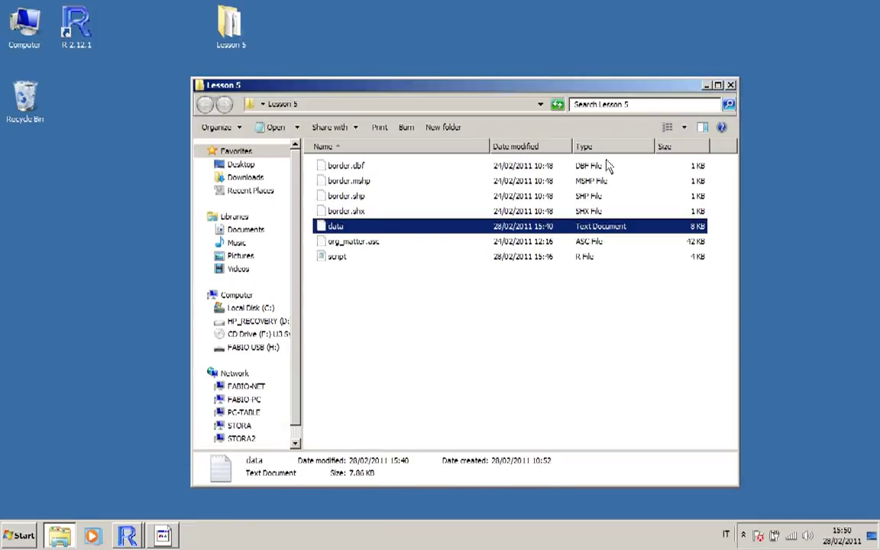
{"action": "left_click", "coordinate": [365, 243]}
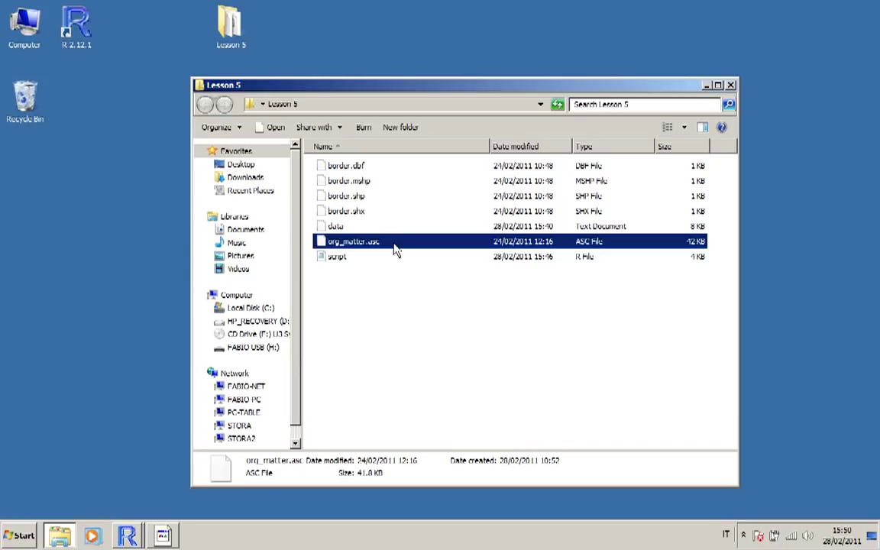
{"action": "left_click", "coordinate": [731, 85]}
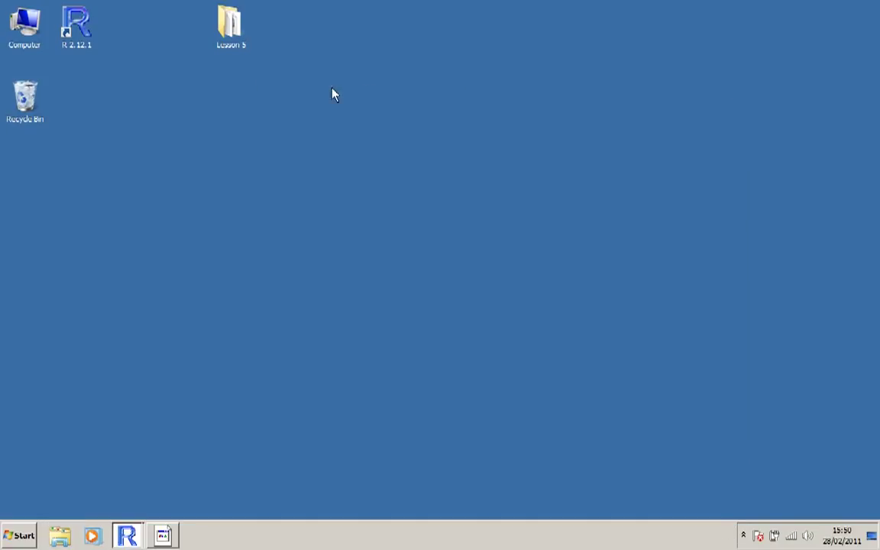
- Launch R 2.12.1, load the Rcmdr package and maximize the R Commander window
{"action": "left_click", "coordinate": [83, 27]}
{"action": "double_click", "coordinate": [82, 28]}
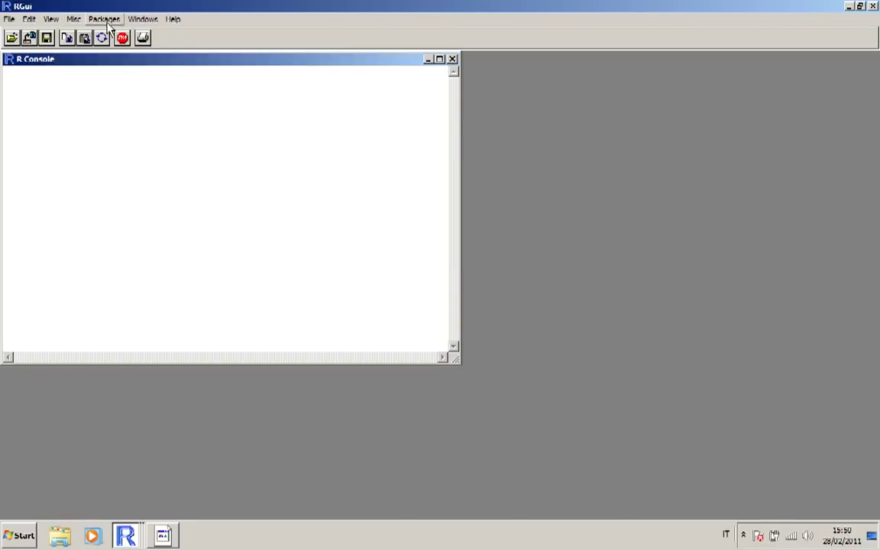
{"action": "left_click", "coordinate": [104, 19]}
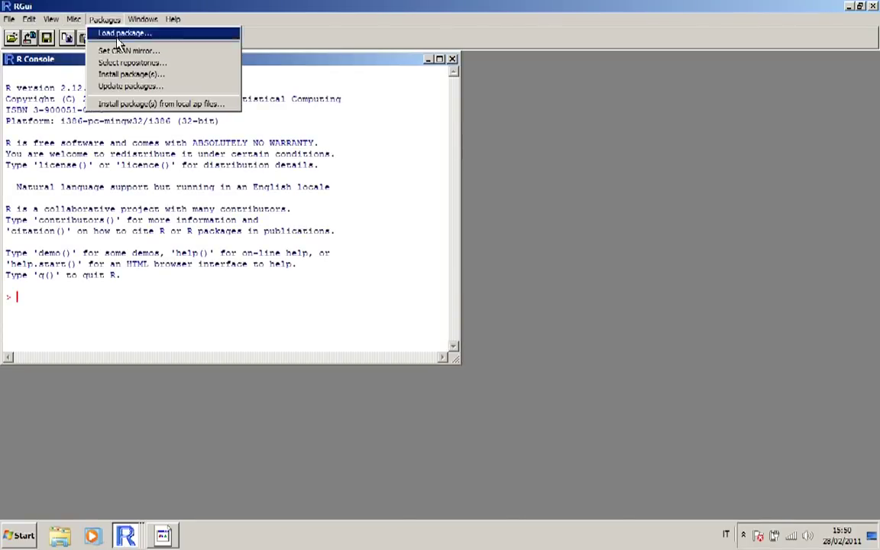
{"action": "left_click", "coordinate": [110, 32]}
{"action": "left_click_drag", "start_coordinate": [492, 155], "coordinate": [491, 313]}
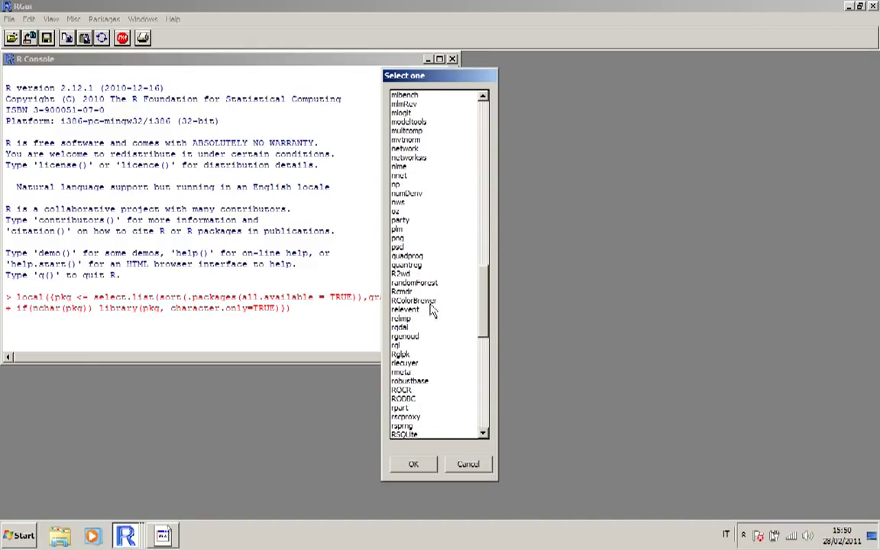
{"action": "left_click", "coordinate": [412, 291]}
{"action": "left_click", "coordinate": [413, 463]}
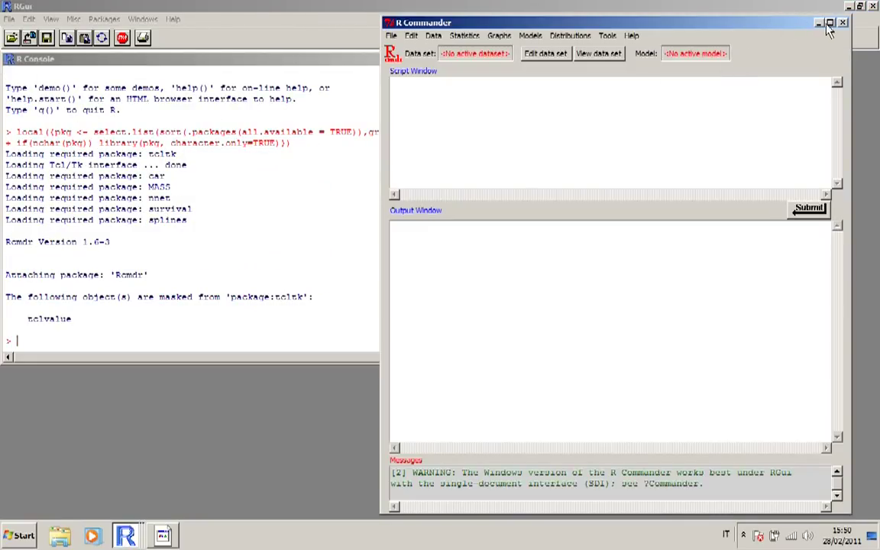
{"action": "double_click", "coordinate": [746, 18]}
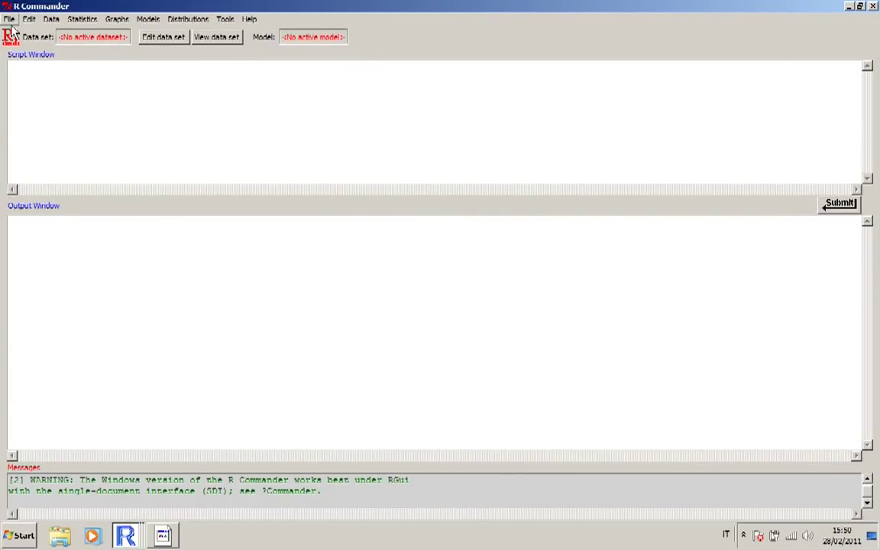
- Open the R file named script from the Lesson 5 folder on the Desktop in R Commander
{"action": "left_click", "coordinate": [10, 19]}
{"action": "left_click", "coordinate": [31, 45]}
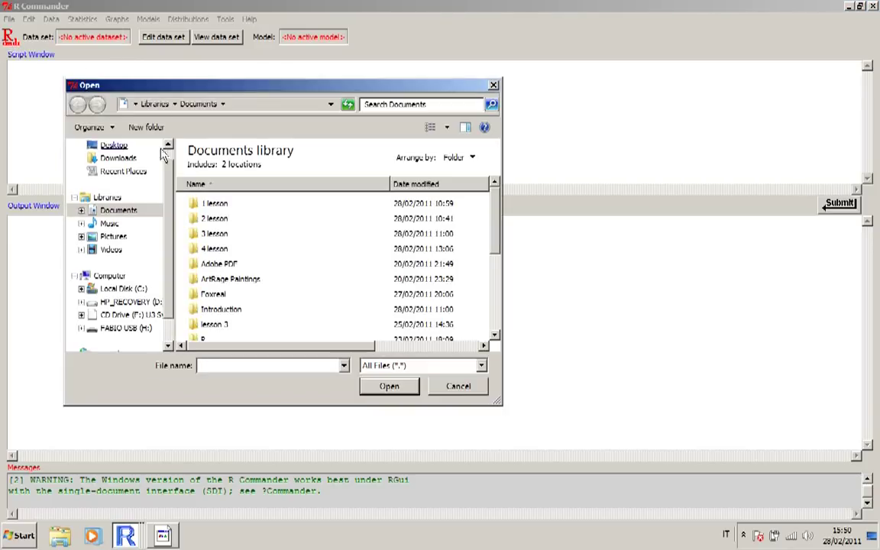
{"action": "left_click", "coordinate": [118, 149]}
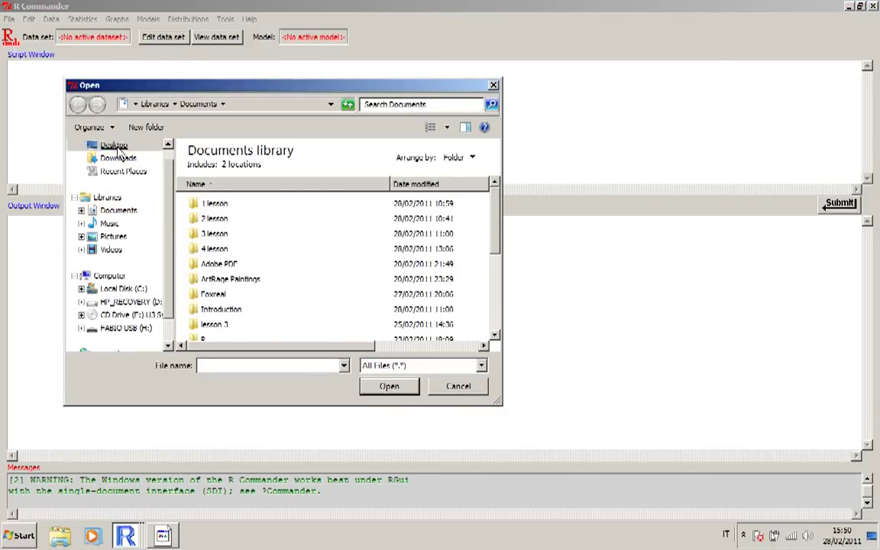
{"action": "scroll", "coordinate": [295, 330], "scroll_direction": "down", "scroll_amount": 1}
{"action": "double_click", "coordinate": [233, 331]}
{"action": "left_click", "coordinate": [211, 258]}
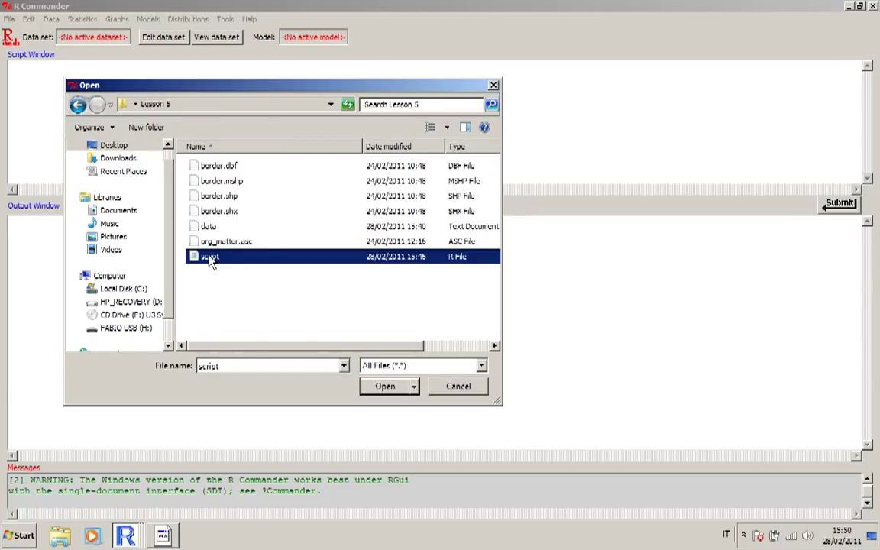
{"action": "left_click", "coordinate": [386, 387]}
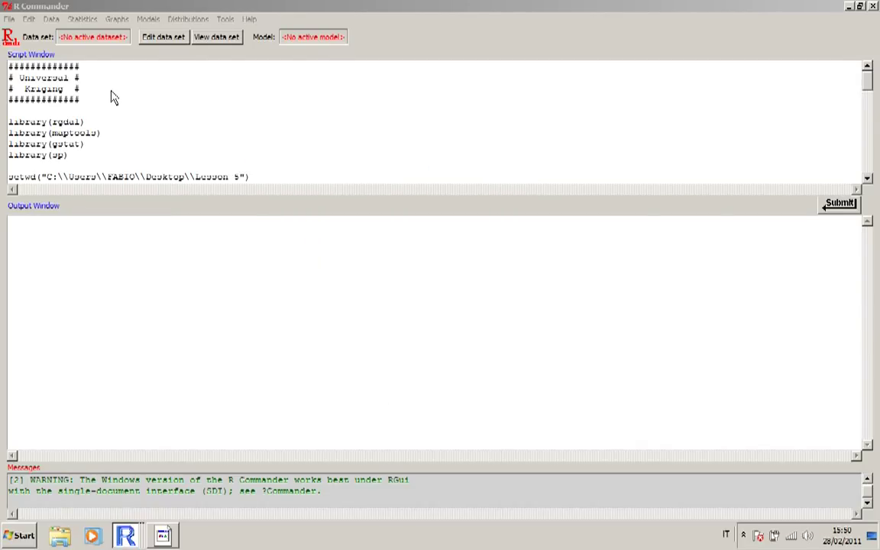
- Run the script lines that load the rgdal, maptools, gstat and sp libraries and set the working directory to the Lesson 5 folder
{"action": "left_click_drag", "start_coordinate": [69, 155], "coordinate": [3, 129]}
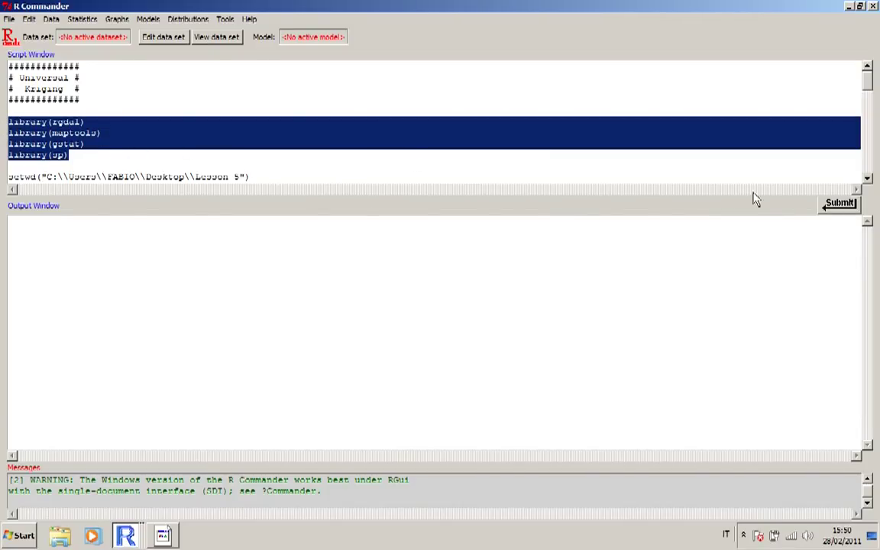
{"action": "left_click", "coordinate": [841, 207]}
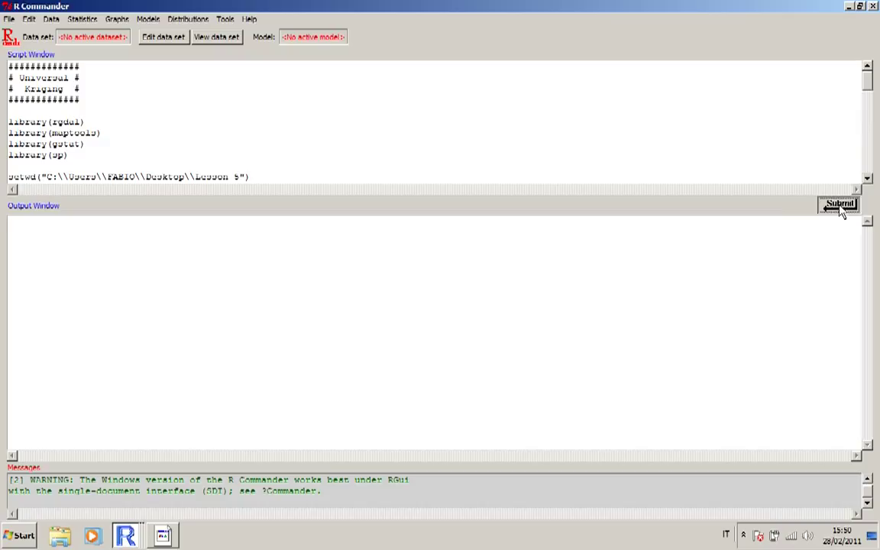
{"action": "left_click", "coordinate": [257, 181]}
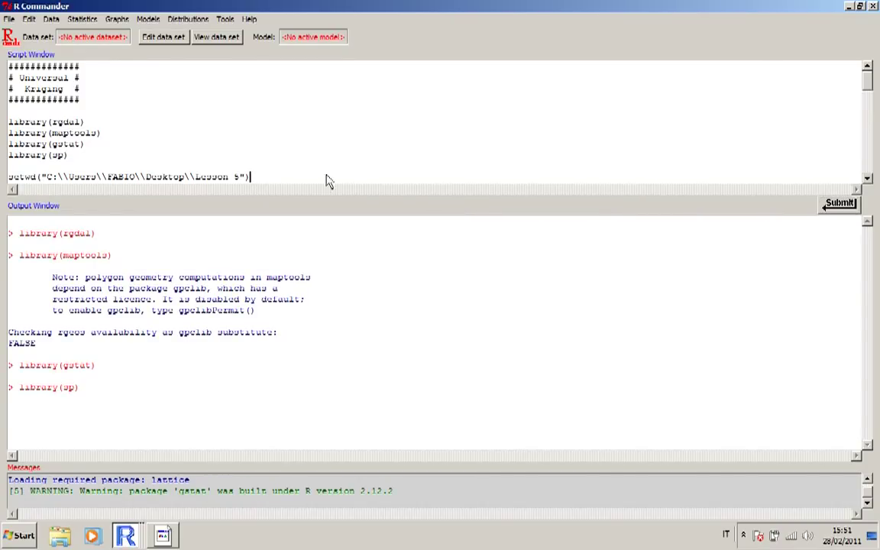
{"action": "left_click", "coordinate": [839, 206]}
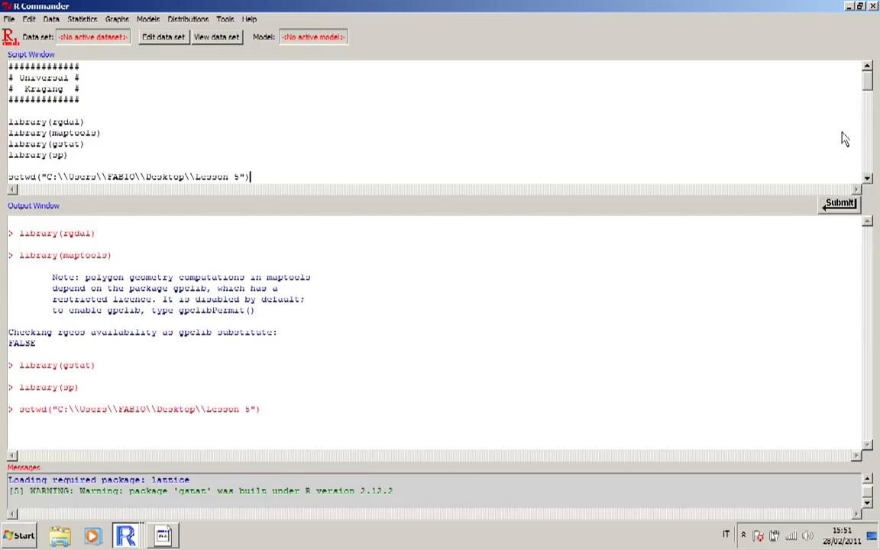
- Run the script lines that read data.txt and make it spatial with ~Lat+Lon coordinates and the epsg:2078 coordinate system
{"action": "left_click_drag", "start_coordinate": [868, 82], "coordinate": [871, 93]}
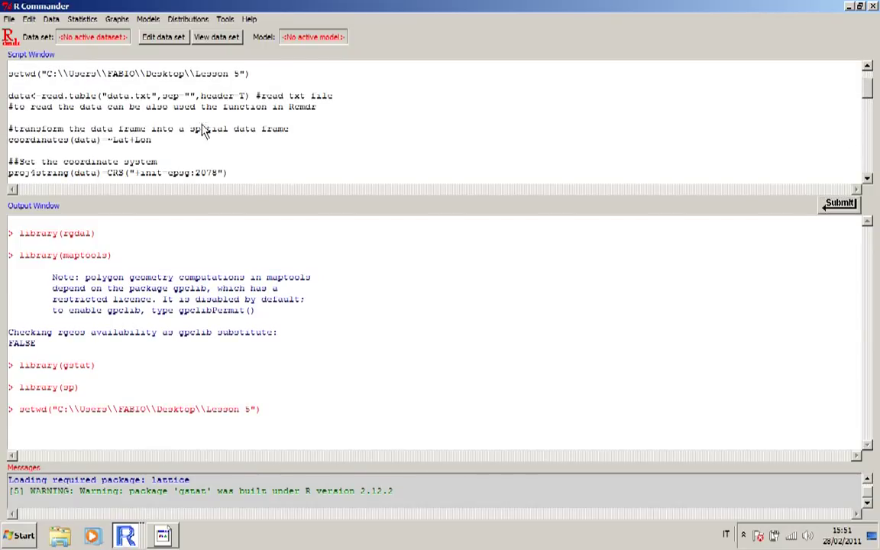
{"action": "left_click", "coordinate": [839, 203]}
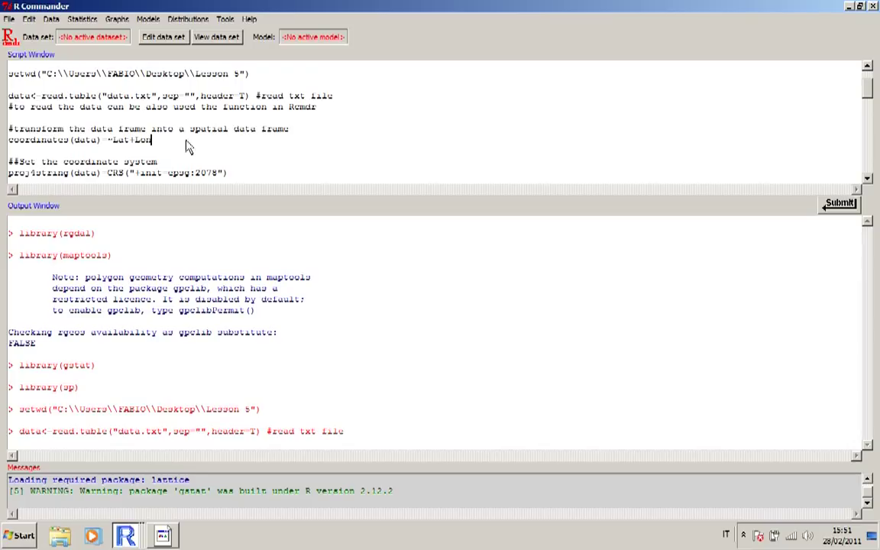
{"action": "left_click", "coordinate": [841, 206]}
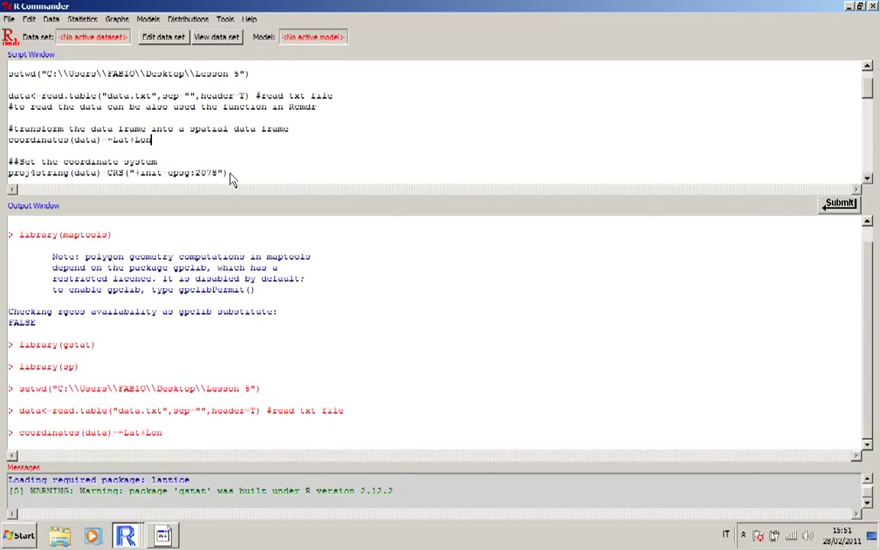
{"action": "left_click", "coordinate": [837, 204]}
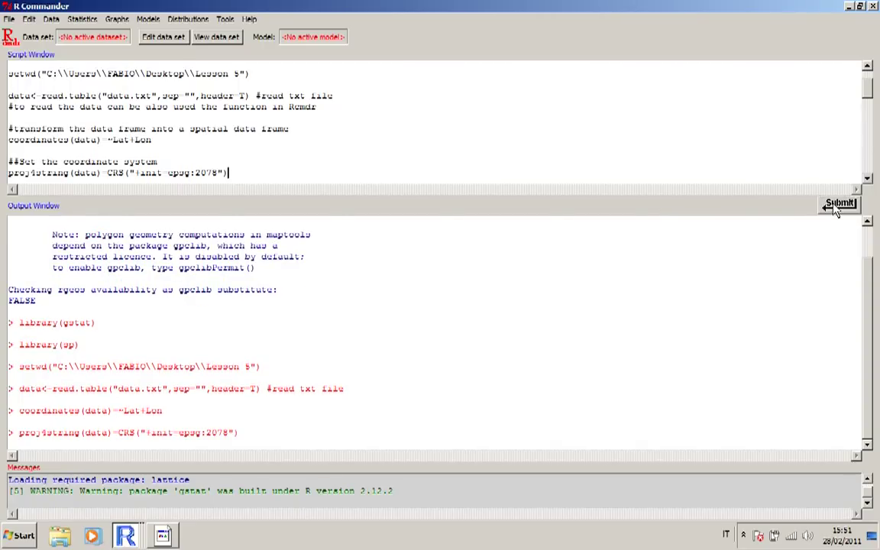
- Run the script lines that import the area border from border.shp and set its coordinate system to epsg:2078
{"action": "scroll", "coordinate": [246, 172], "scroll_direction": "down", "scroll_amount": 2}
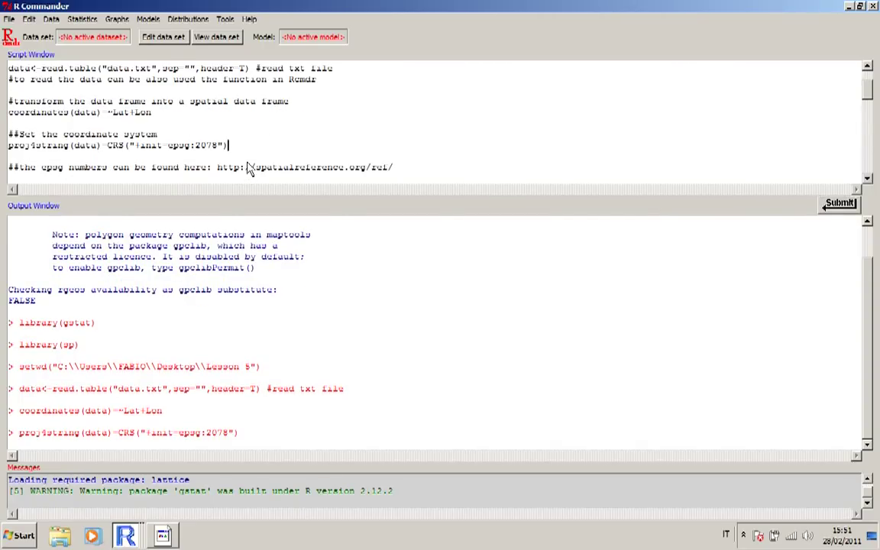
{"action": "scroll", "coordinate": [248, 168], "scroll_direction": "down", "scroll_amount": 2}
{"action": "scroll", "coordinate": [248, 168], "scroll_direction": "down", "scroll_amount": 1}
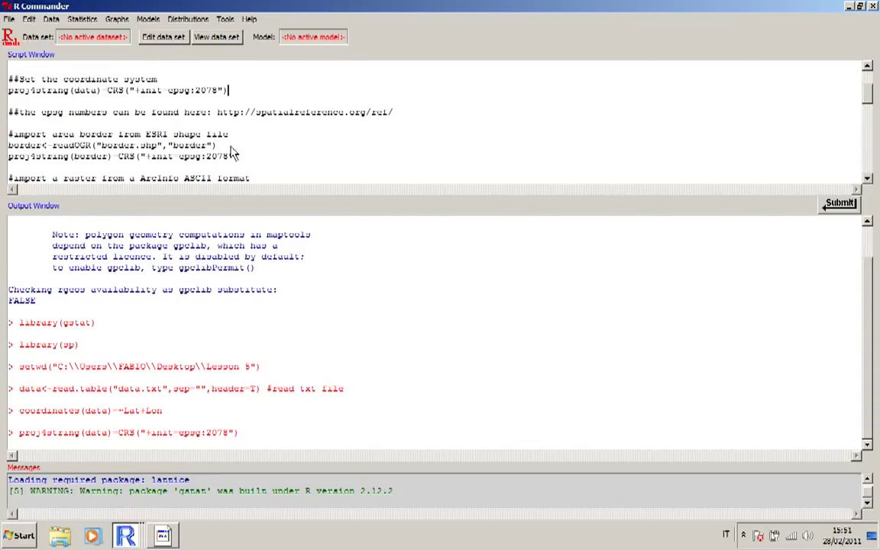
{"action": "left_click_drag", "start_coordinate": [240, 156], "coordinate": [6, 141]}
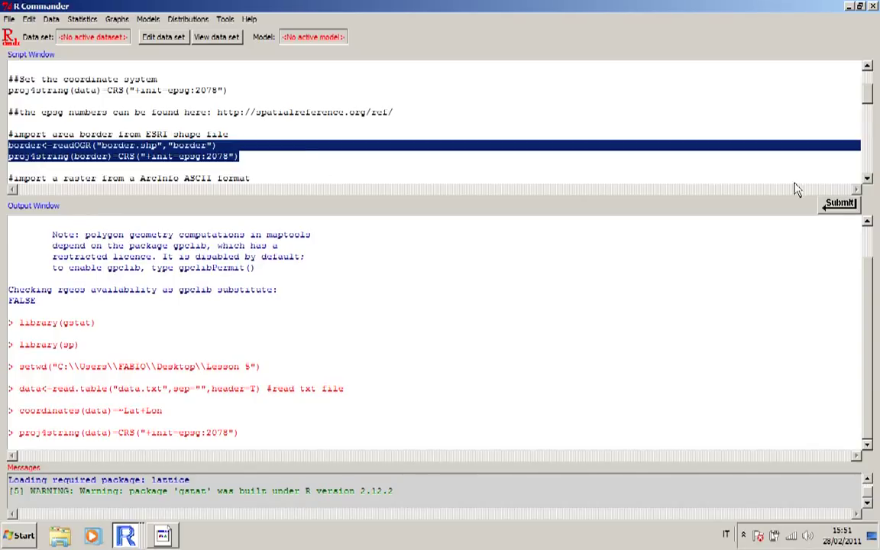
{"action": "left_click", "coordinate": [839, 203]}
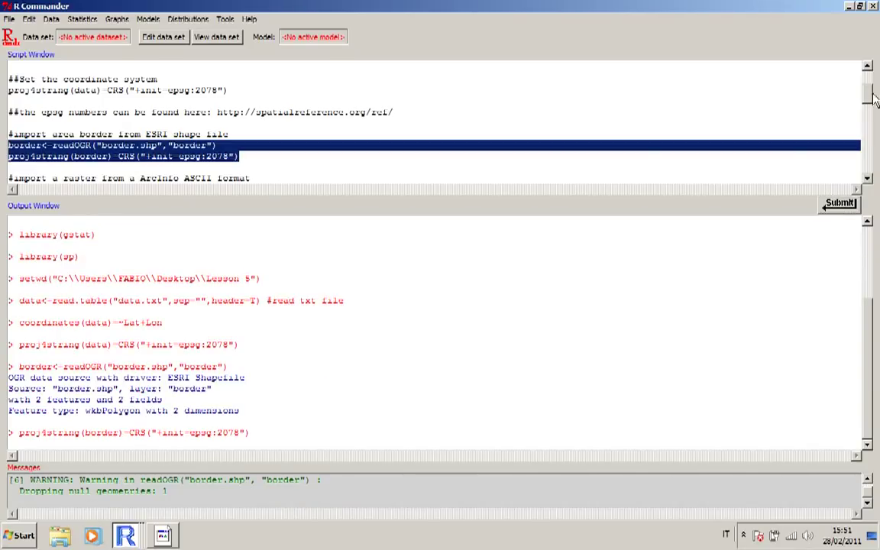
- Run the script lines that import the org_matter.asc raster as org_mat and set its coordinate system to epsg:2078
{"action": "scroll", "coordinate": [786, 88], "scroll_direction": "down", "scroll_amount": 2}
{"action": "left_click_drag", "start_coordinate": [242, 116], "coordinate": [17, 111]}
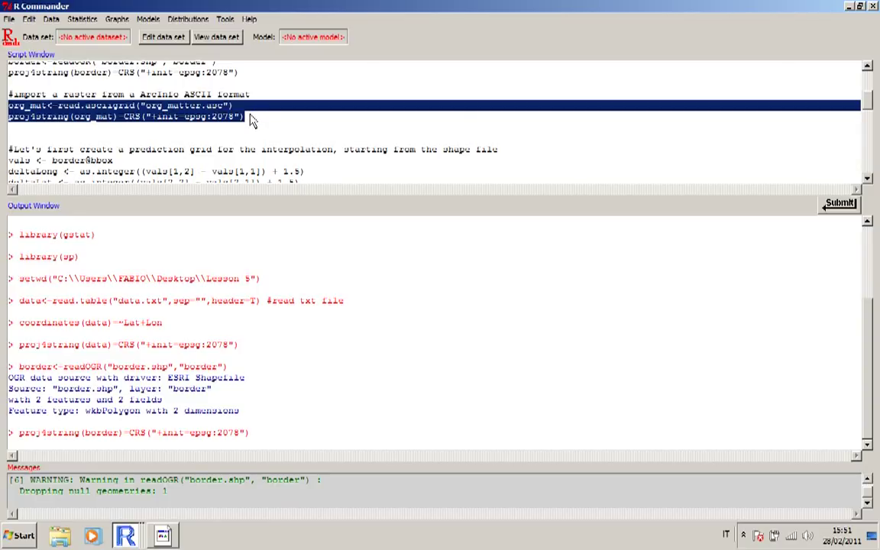
{"action": "left_click", "coordinate": [844, 204]}
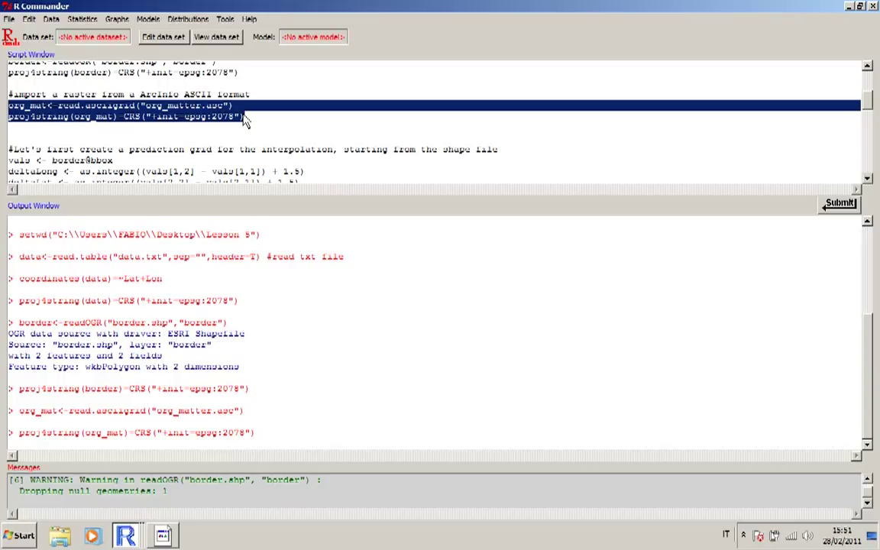
- Run the script block that builds a prediction grid from the border with gridRes 5 and writes it to prediction_grid.asc
{"action": "left_click", "coordinate": [108, 147]}
{"action": "scroll", "coordinate": [145, 142], "scroll_direction": "down", "scroll_amount": 1}
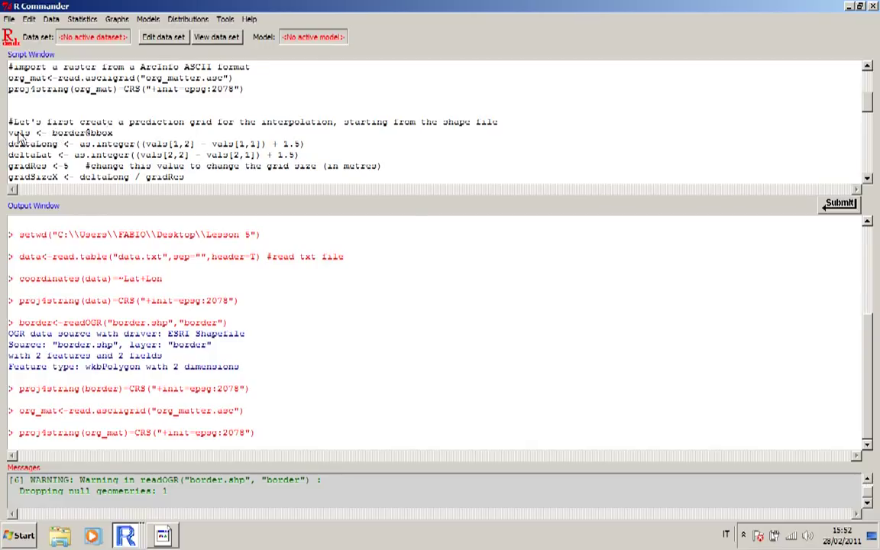
{"action": "left_click_drag", "start_coordinate": [7, 133], "coordinate": [233, 153]}
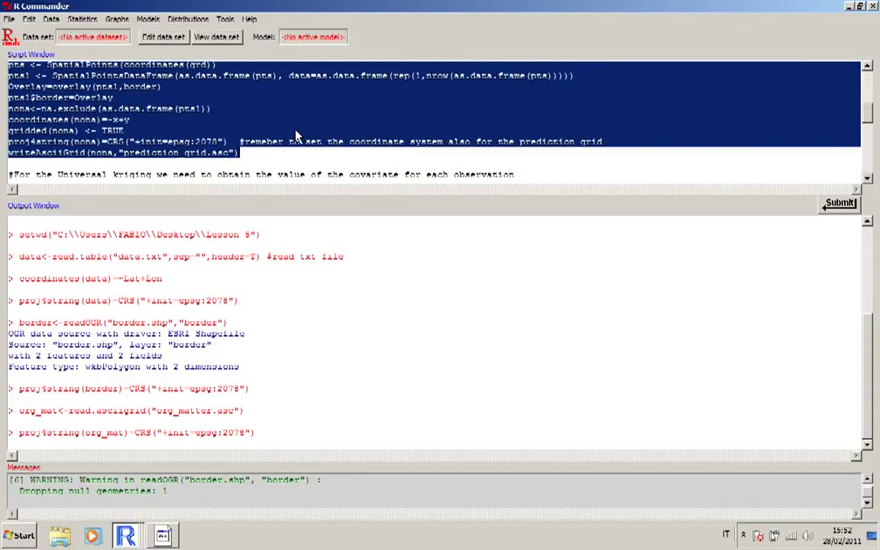
{"action": "scroll", "coordinate": [229, 116], "scroll_direction": "up", "scroll_amount": 3}
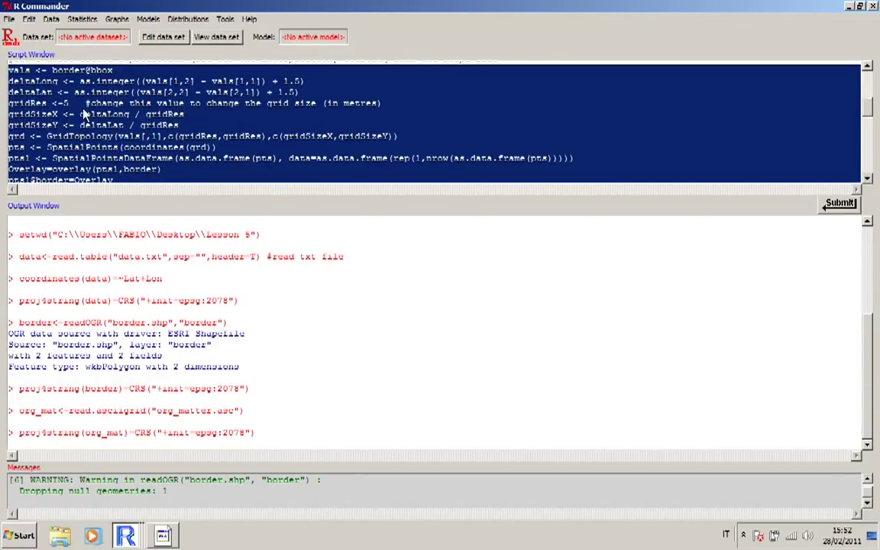
{"action": "scroll", "coordinate": [84, 110], "scroll_direction": "down", "scroll_amount": 3}
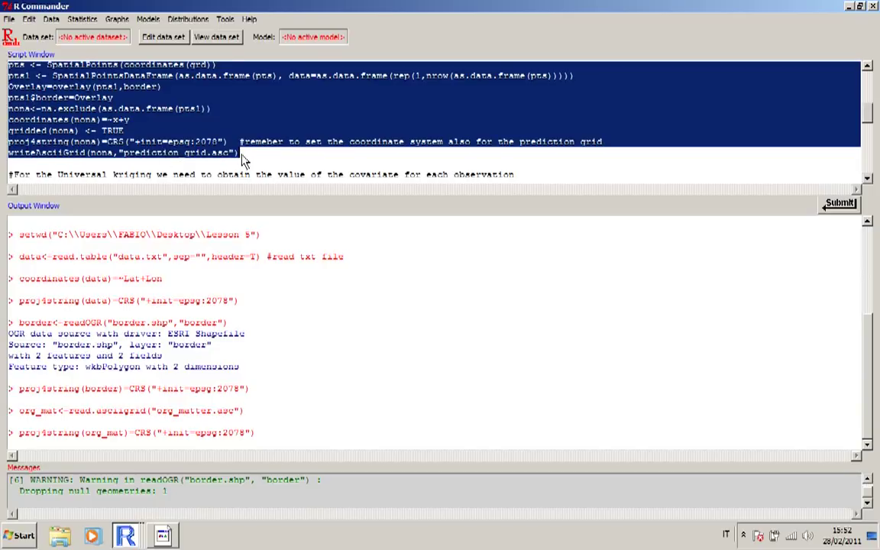
{"action": "key", "text": "ctrl+r"}
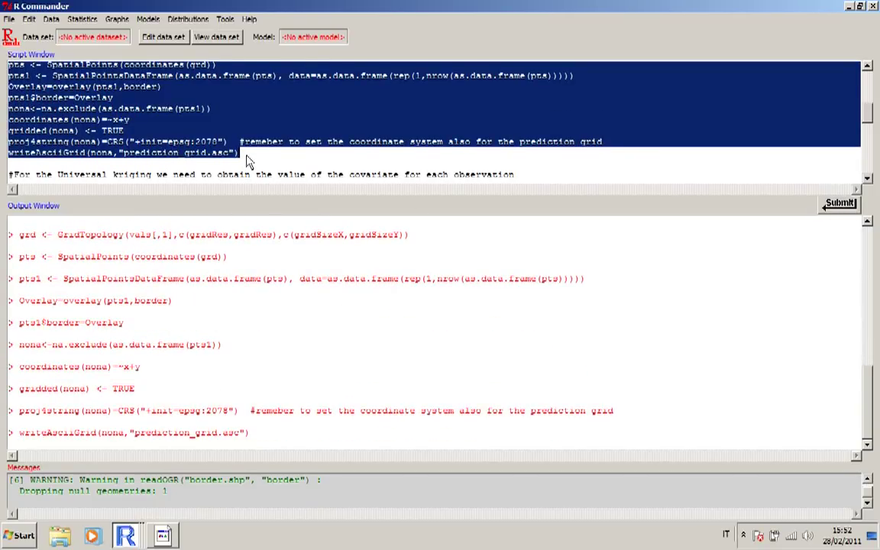
- Run the script lines that overlay org_mat on data, store the covariate as data$org_mat and print the structure of data
{"action": "scroll", "coordinate": [247, 160], "scroll_direction": "down", "scroll_amount": 1}
{"action": "left_click", "coordinate": [187, 147]}
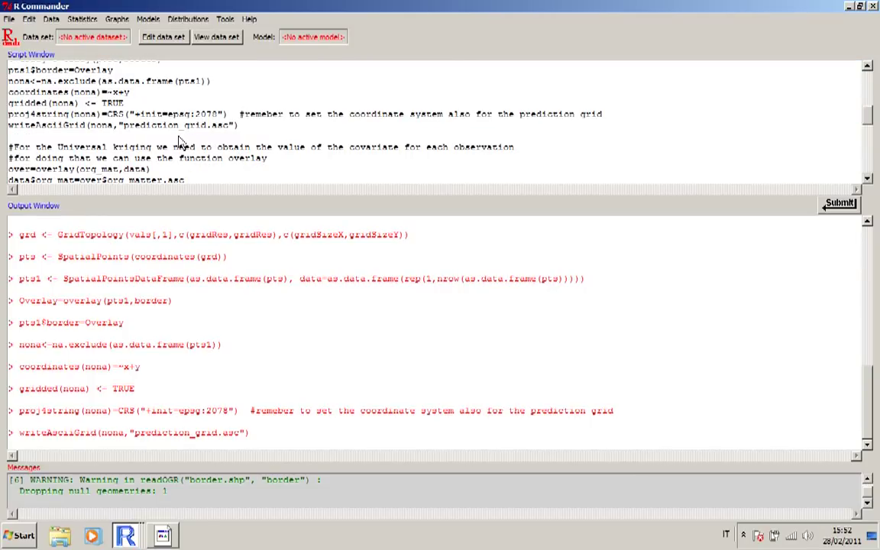
{"action": "left_click", "coordinate": [125, 139]}
{"action": "scroll", "coordinate": [140, 147], "scroll_direction": "down", "scroll_amount": 1}
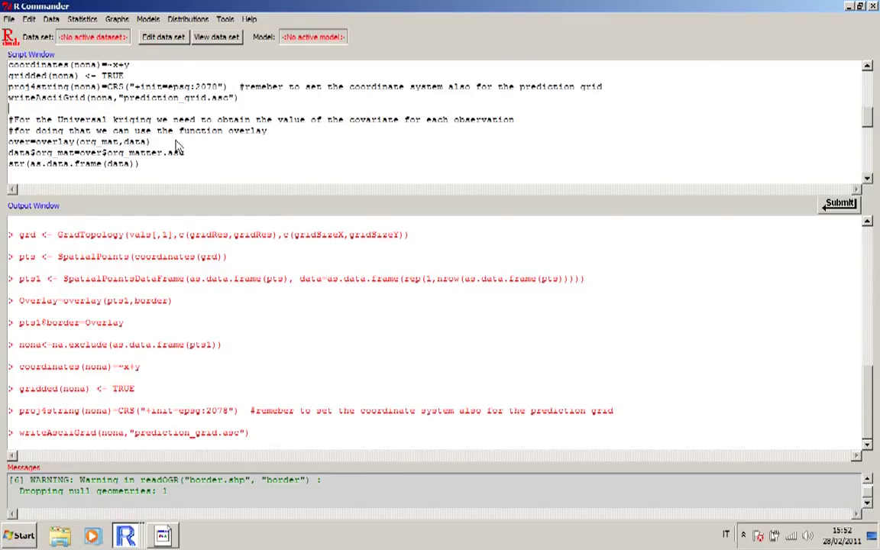
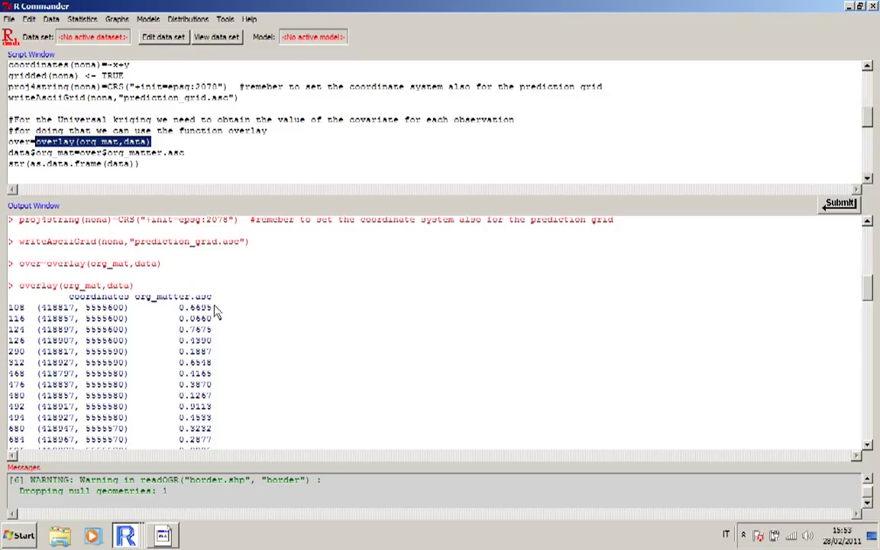
{"action": "left_click", "coordinate": [187, 154]}
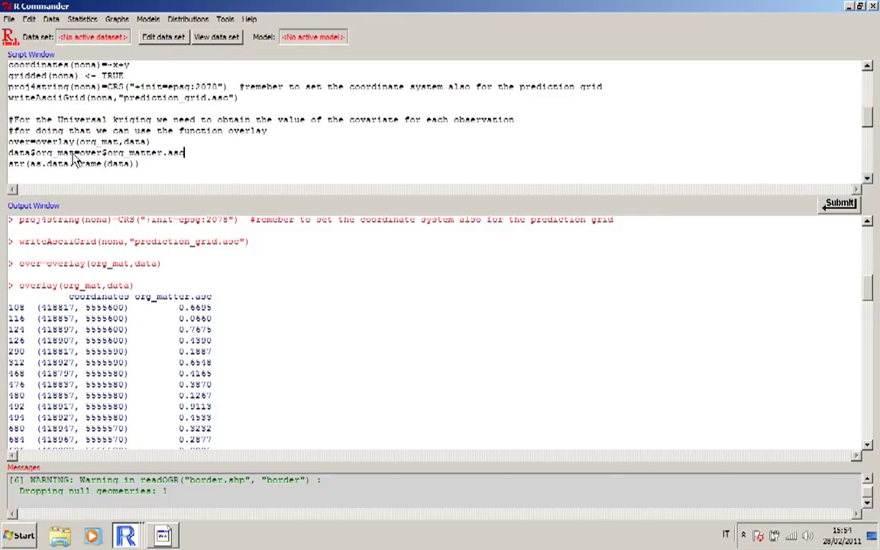
{"action": "left_click", "coordinate": [840, 203]}
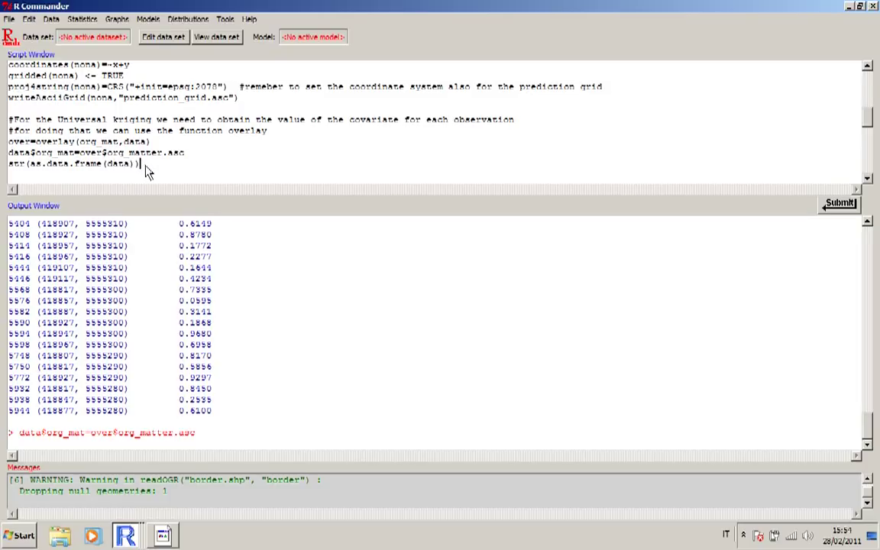
{"action": "left_click", "coordinate": [838, 205]}
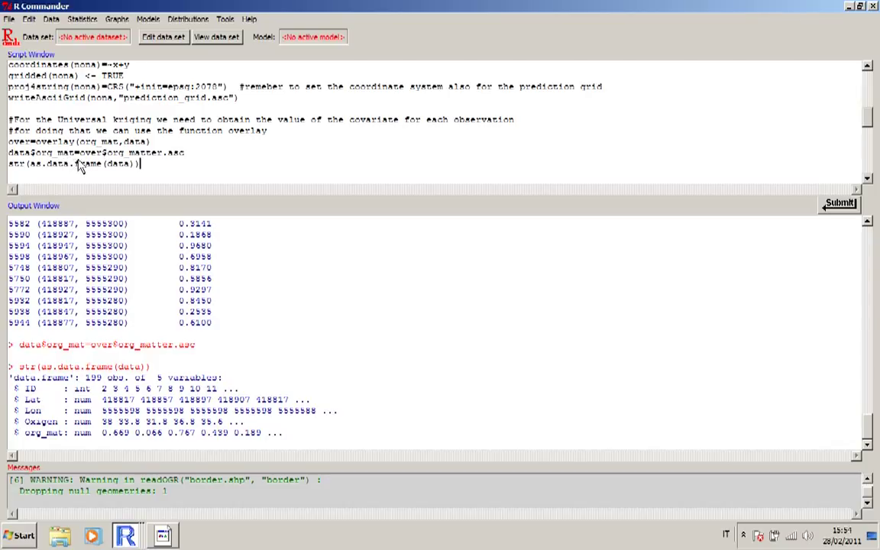
- Run the script lines that overlay org_mat on the prediction grid nona and store the covariate as nona$org_mat
{"action": "left_click_drag", "start_coordinate": [868, 116], "coordinate": [872, 127]}
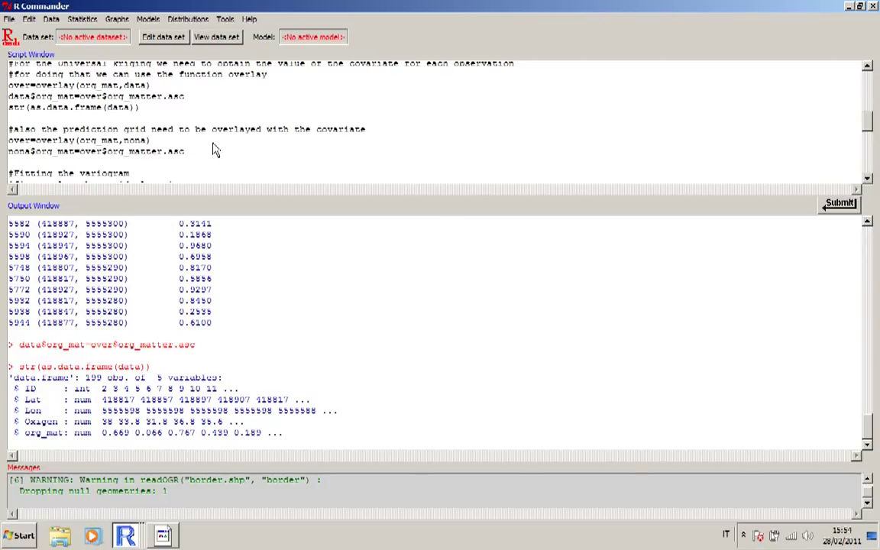
{"action": "left_click", "coordinate": [149, 140]}
{"action": "left_click", "coordinate": [840, 203]}
{"action": "left_click", "coordinate": [187, 150]}
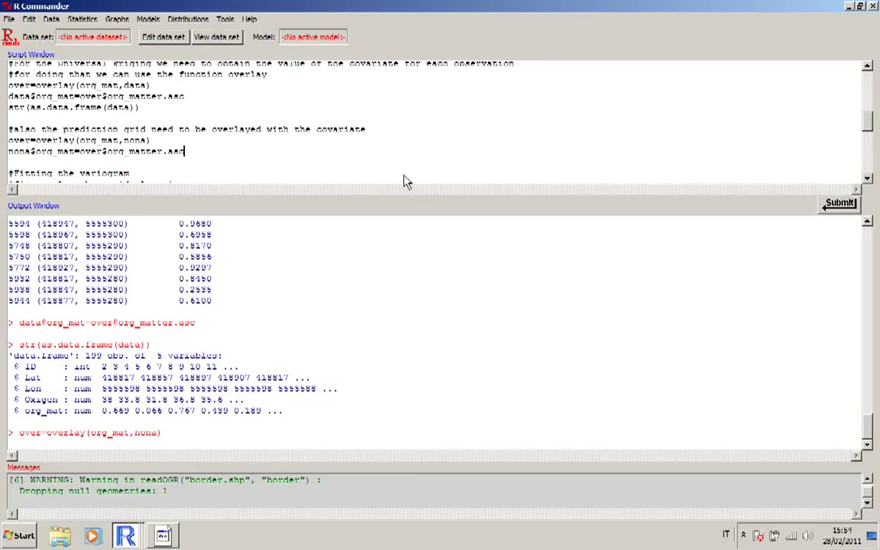
{"action": "left_click", "coordinate": [840, 203]}
- Add the line str(nona) below the grid overlay, run it and check the org_mat variable in the printed structure
{"action": "key", "text": "Return"}
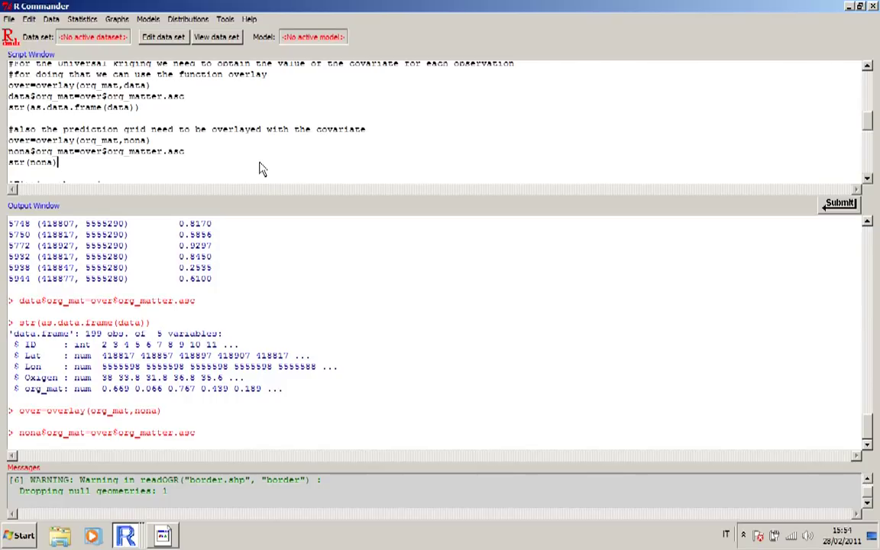
{"action": "key", "text": "ctrl+r"}
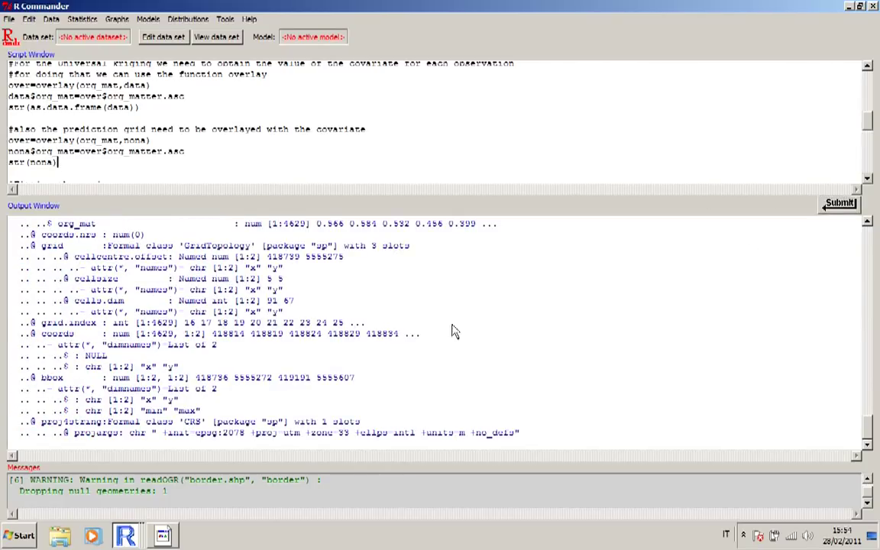
{"action": "scroll", "coordinate": [134, 307], "scroll_direction": "up", "scroll_amount": 2}
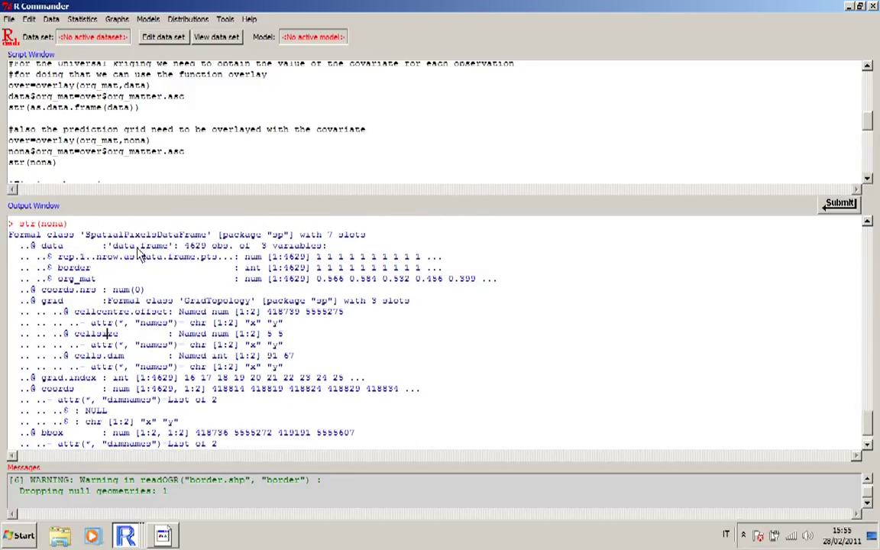
{"action": "left_click_drag", "start_coordinate": [100, 280], "coordinate": [46, 280]}
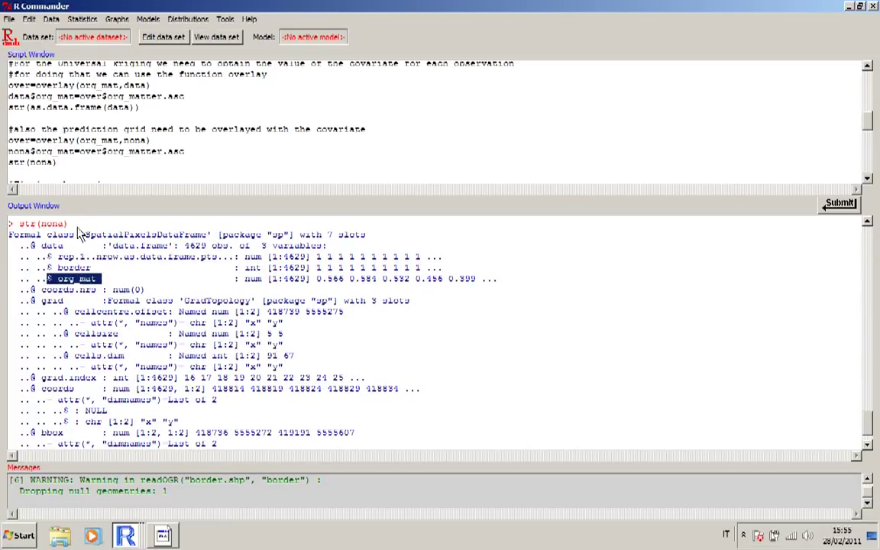
{"action": "left_click", "coordinate": [115, 160]}
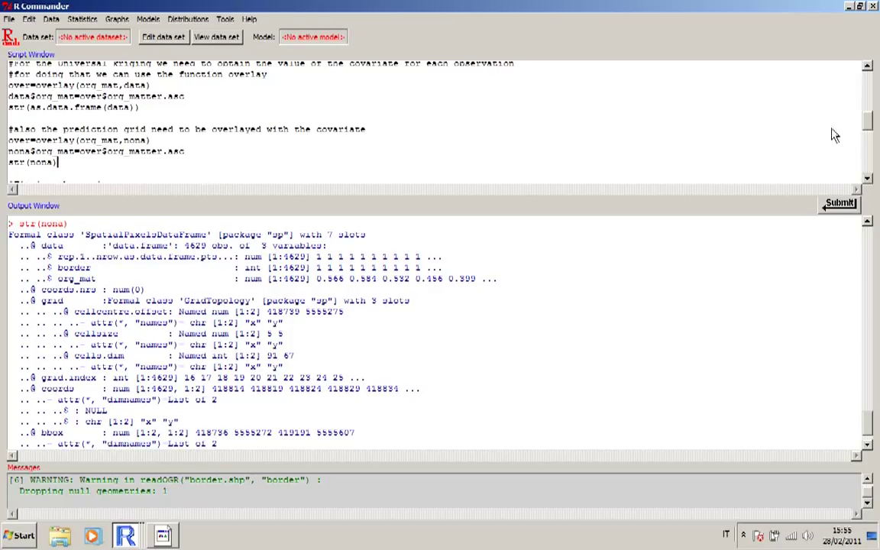
- Plot the residual variogram of Oxigen~org_mat from data, then close the graph and return to the script
{"action": "scroll", "coordinate": [112, 169], "scroll_direction": "down", "scroll_amount": 1}
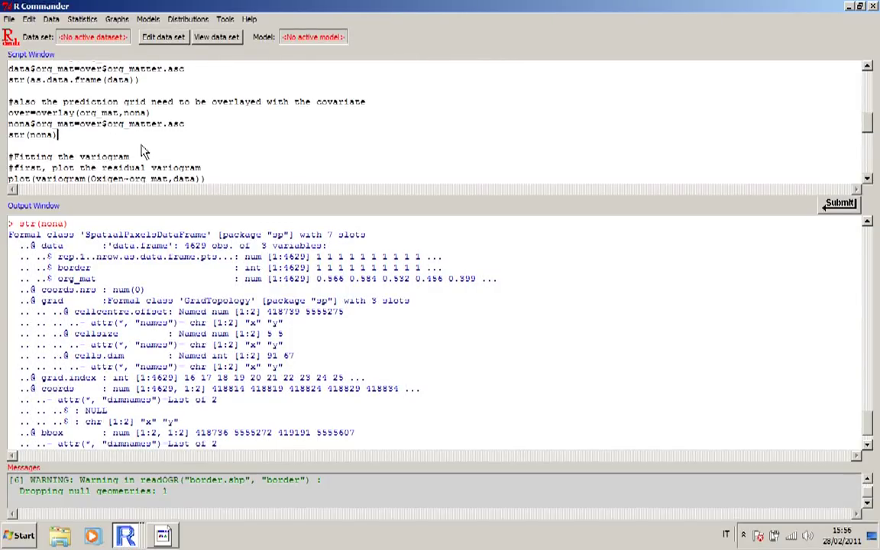
{"action": "scroll", "coordinate": [157, 153], "scroll_direction": "down", "scroll_amount": 2}
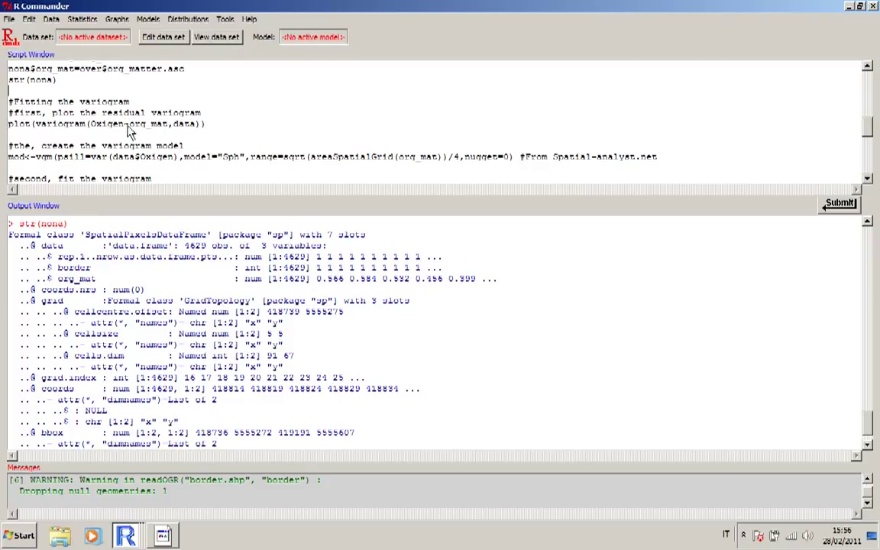
{"action": "left_click_drag", "start_coordinate": [164, 124], "coordinate": [94, 130]}
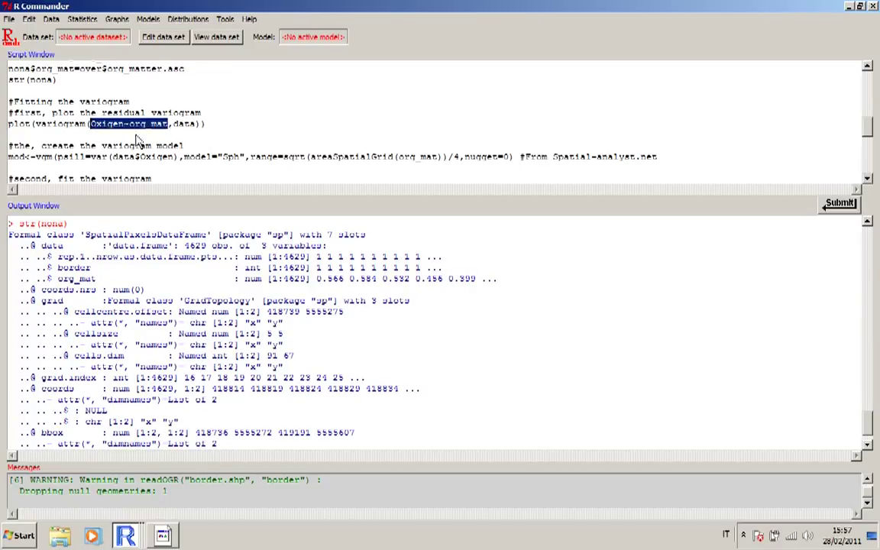
{"action": "left_click", "coordinate": [191, 123]}
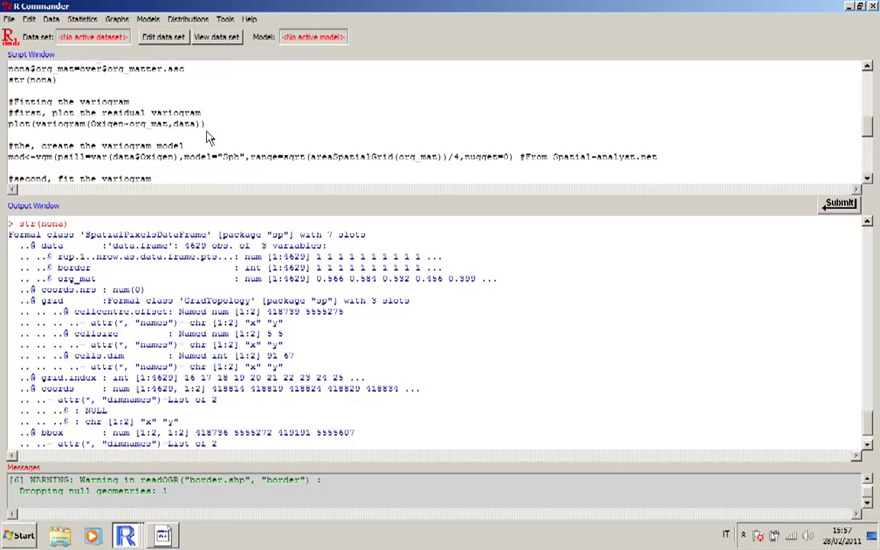
{"action": "left_click", "coordinate": [838, 202]}
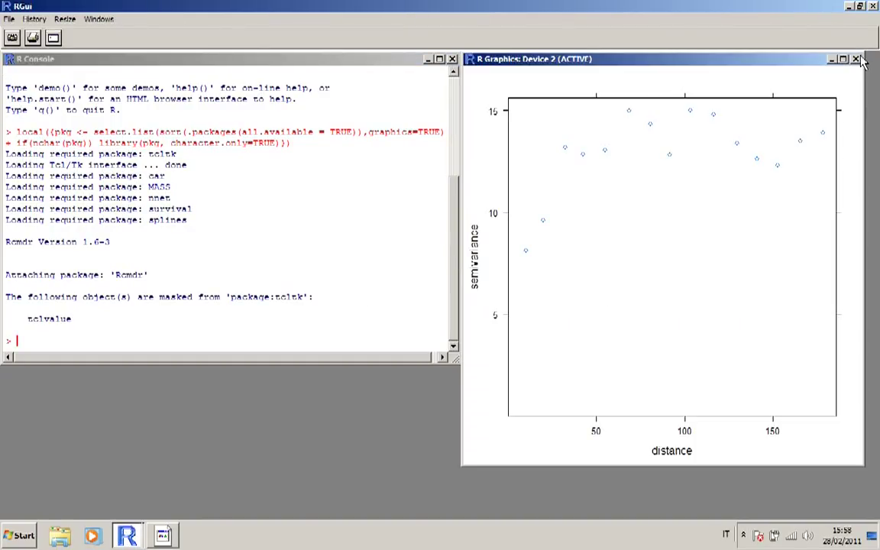
{"action": "left_click", "coordinate": [856, 58]}
{"action": "key", "text": "alt+Tab"}
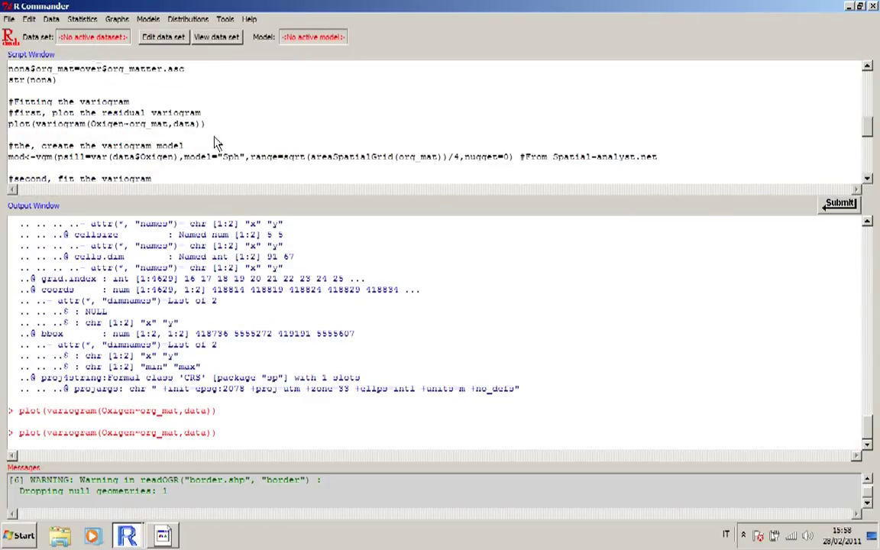
- Run the lines that create the spherical variogram model mod with nugget 0 and fit it to Oxigen~org_mat with REML as fit_reml
{"action": "left_click", "coordinate": [183, 156]}
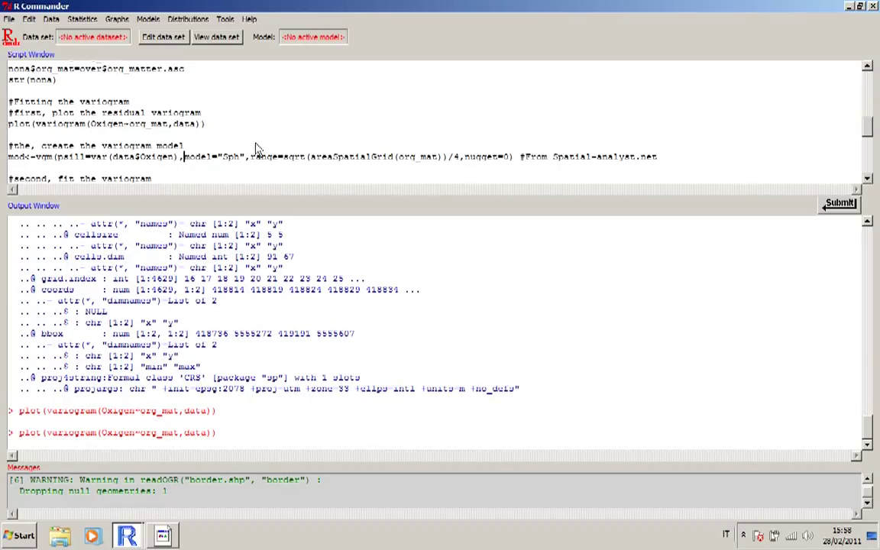
{"action": "left_click", "coordinate": [838, 204]}
{"action": "scroll", "coordinate": [318, 105], "scroll_direction": "down", "scroll_amount": 1}
{"action": "scroll", "coordinate": [318, 104], "scroll_direction": "down", "scroll_amount": 1}
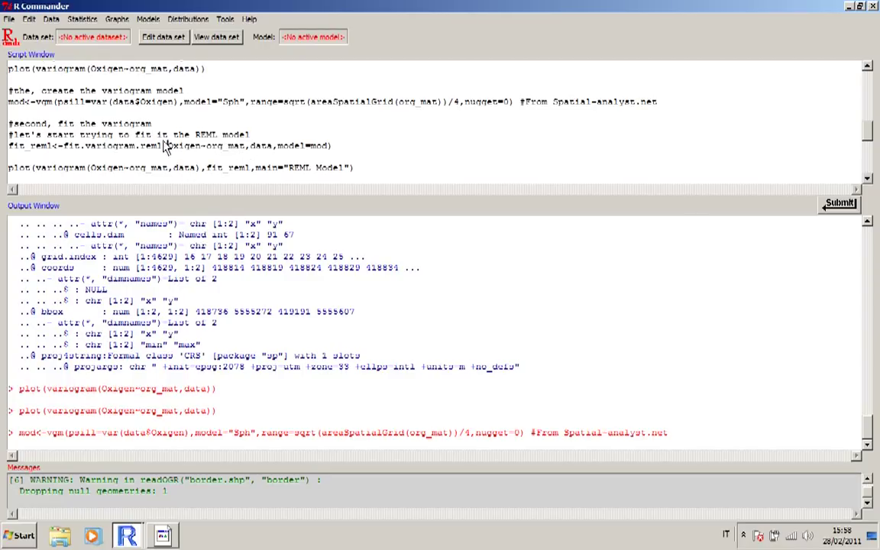
{"action": "left_click_drag", "start_coordinate": [167, 146], "coordinate": [238, 146]}
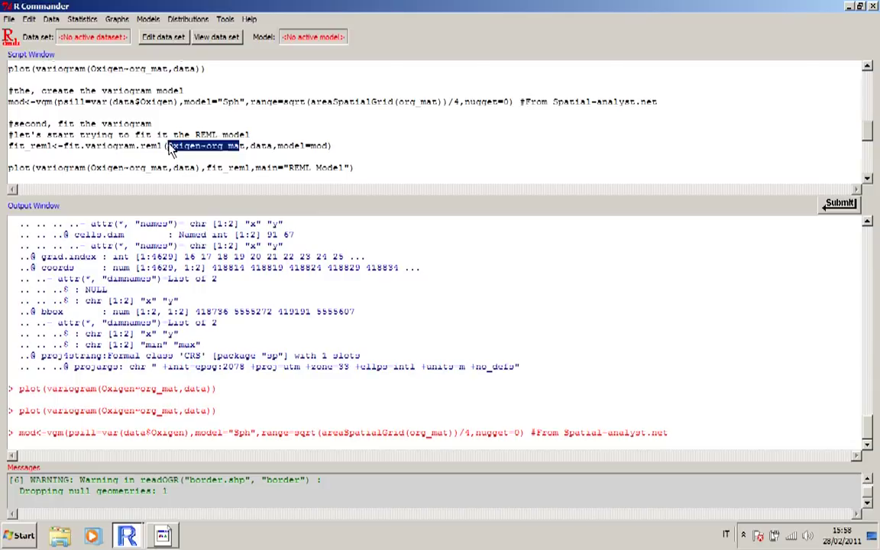
{"action": "left_click", "coordinate": [333, 145]}
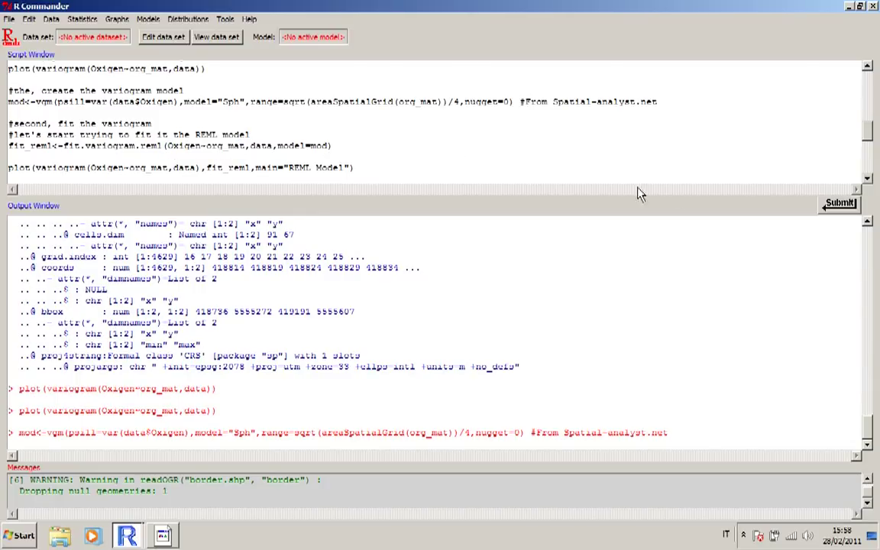
{"action": "left_click", "coordinate": [849, 207]}
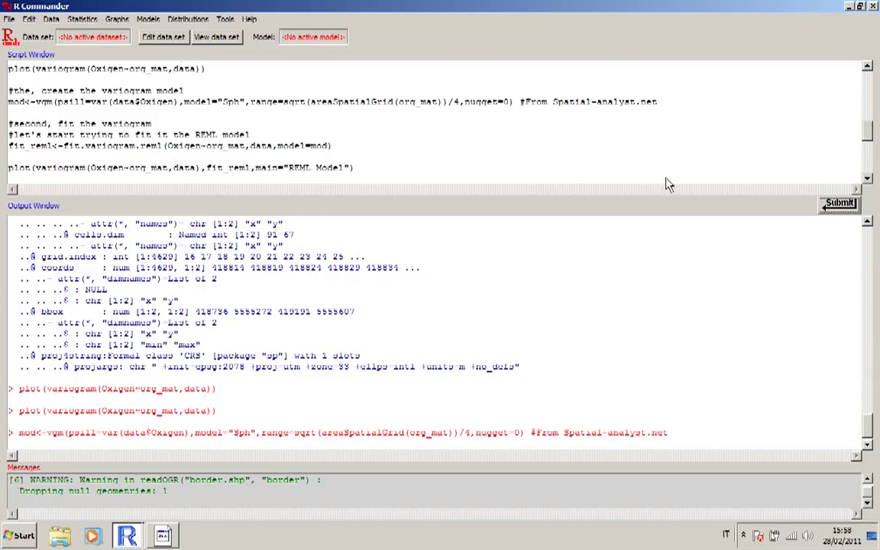
- Plot the variogram with the fit_reml curve titled "REML Model", then close the graph and return to the script
{"action": "left_click", "coordinate": [354, 171]}
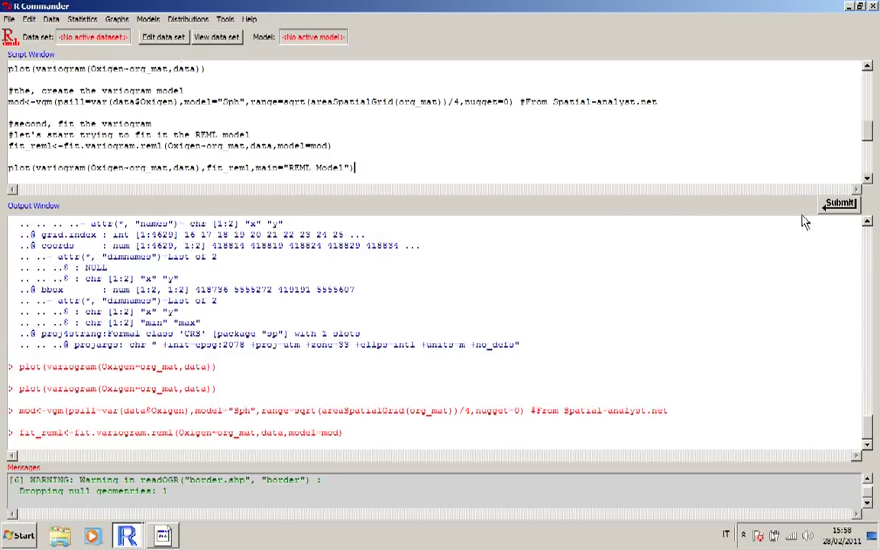
{"action": "left_click", "coordinate": [838, 205]}
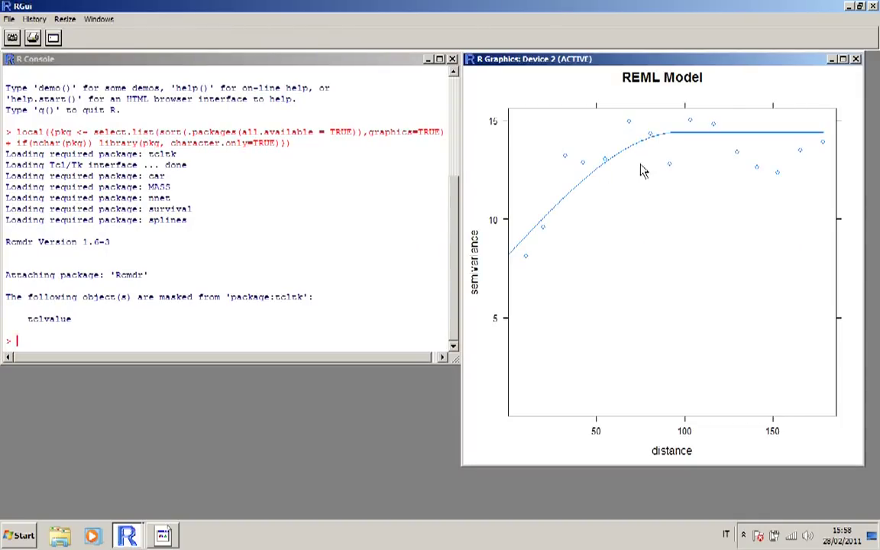
{"action": "left_click", "coordinate": [856, 59]}
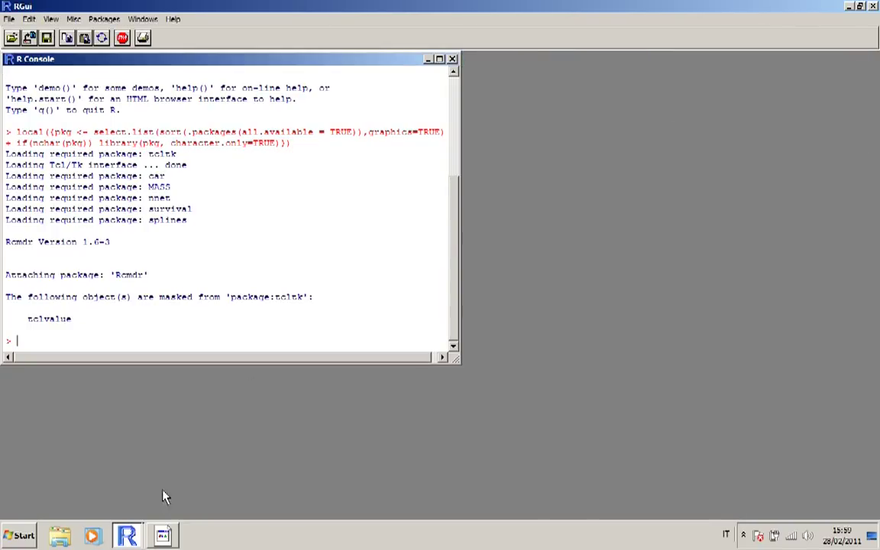
{"action": "left_click", "coordinate": [162, 535]}
- Fit the variogram by ordinary least squares with fit.method=6 as fit_ols, plot it as "OLS Model" and close the graph
{"action": "scroll", "coordinate": [245, 172], "scroll_direction": "down", "scroll_amount": 2}
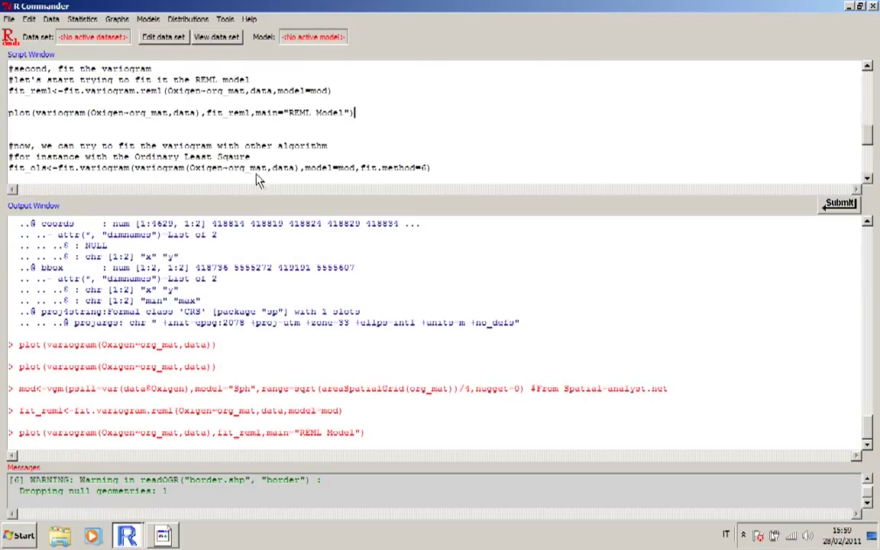
{"action": "left_click", "coordinate": [283, 157]}
{"action": "scroll", "coordinate": [341, 165], "scroll_direction": "down", "scroll_amount": 1}
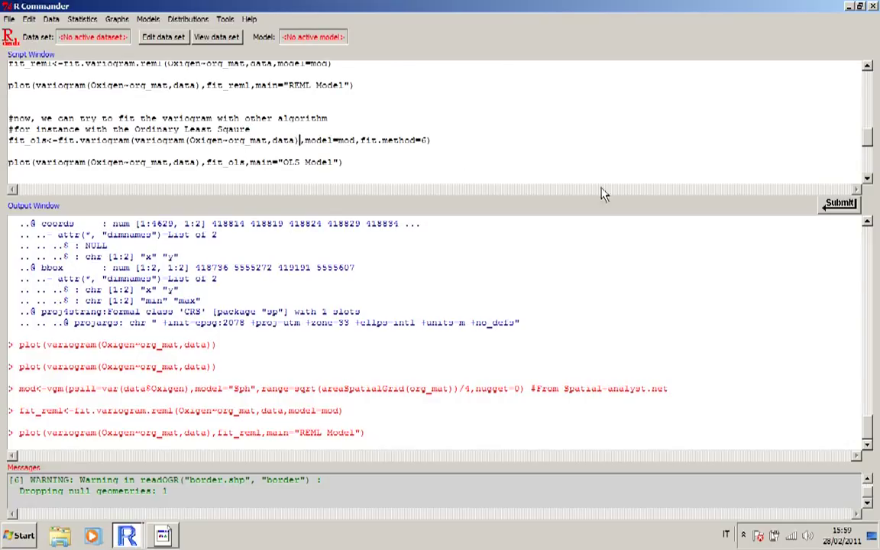
{"action": "left_click", "coordinate": [833, 206]}
{"action": "left_click", "coordinate": [352, 162]}
{"action": "left_click", "coordinate": [840, 204]}
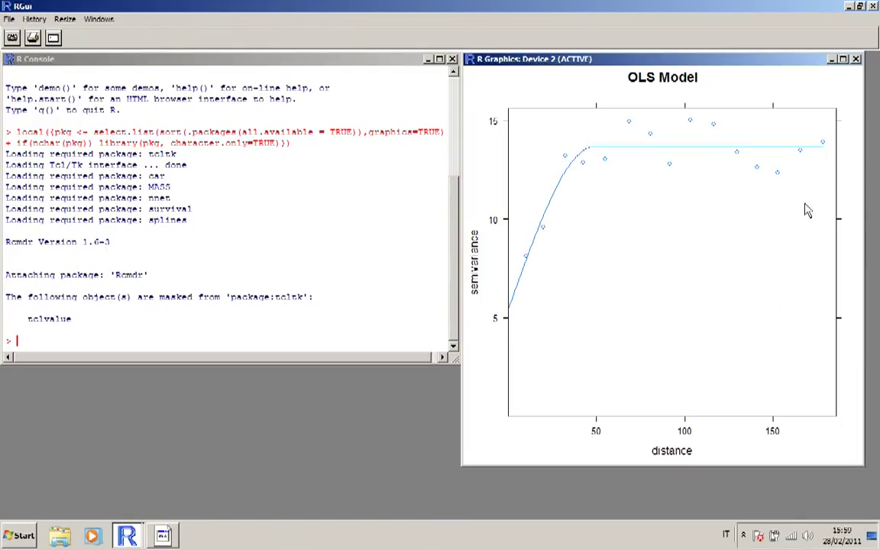
{"action": "left_click", "coordinate": [856, 58]}
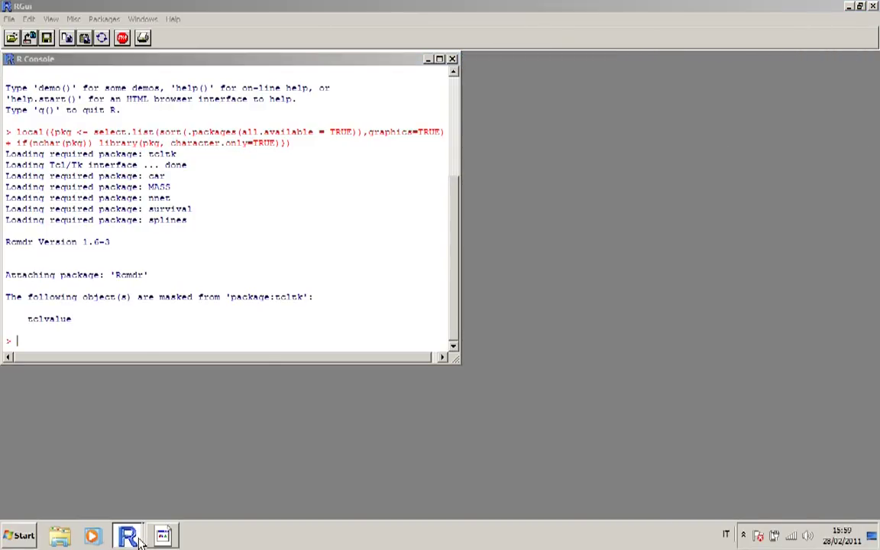
{"action": "left_click", "coordinate": [163, 534]}
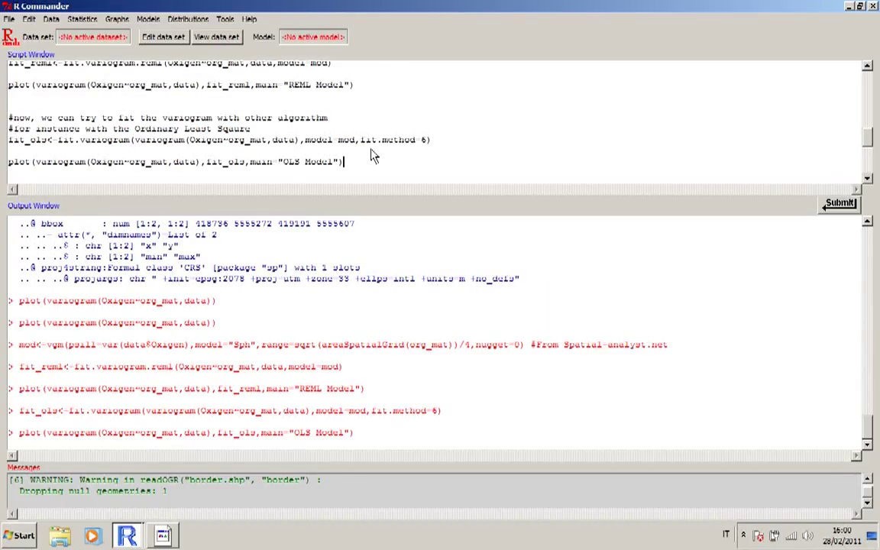
- Run the leave-one-out kriging cross validation of Oxigen~org_mat with the fit_reml model, storing it as cross1
{"action": "scroll", "coordinate": [366, 157], "scroll_direction": "down", "scroll_amount": 2}
{"action": "left_click", "coordinate": [310, 152]}
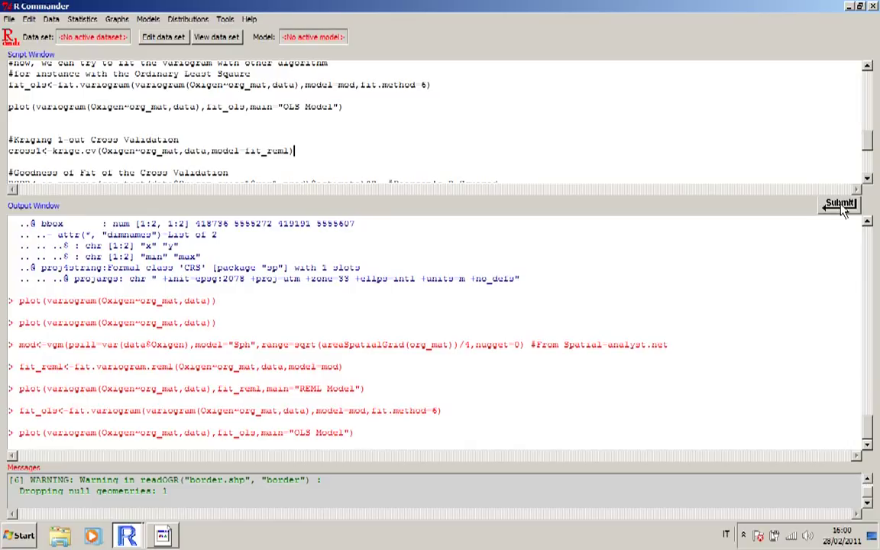
{"action": "left_click", "coordinate": [311, 156]}
{"action": "key", "text": "ctrl+r"}
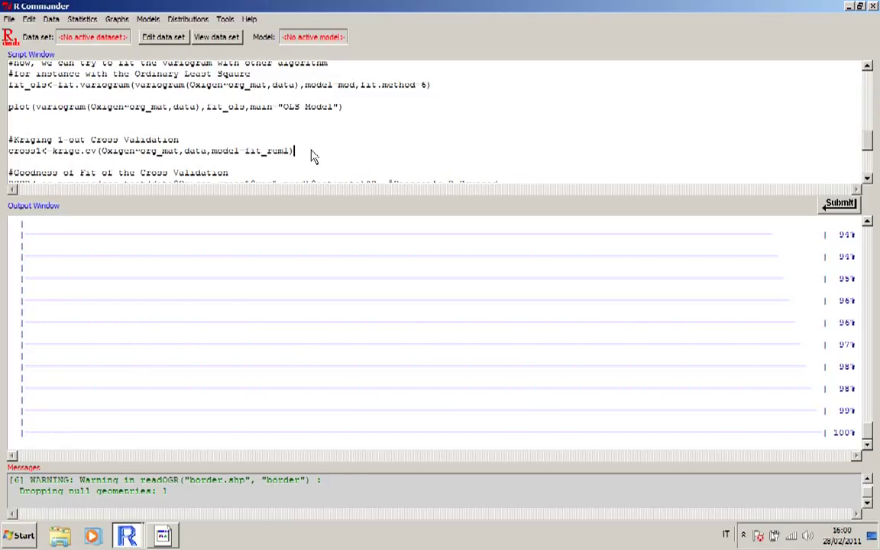
- Compute Pearson's R squared and the root mean square deviation for the fit_reml cross validation, running only the expressions without their assignments
{"action": "scroll", "coordinate": [311, 157], "scroll_direction": "down", "scroll_amount": 1}
{"action": "left_click_drag", "start_coordinate": [377, 158], "coordinate": [41, 158]}
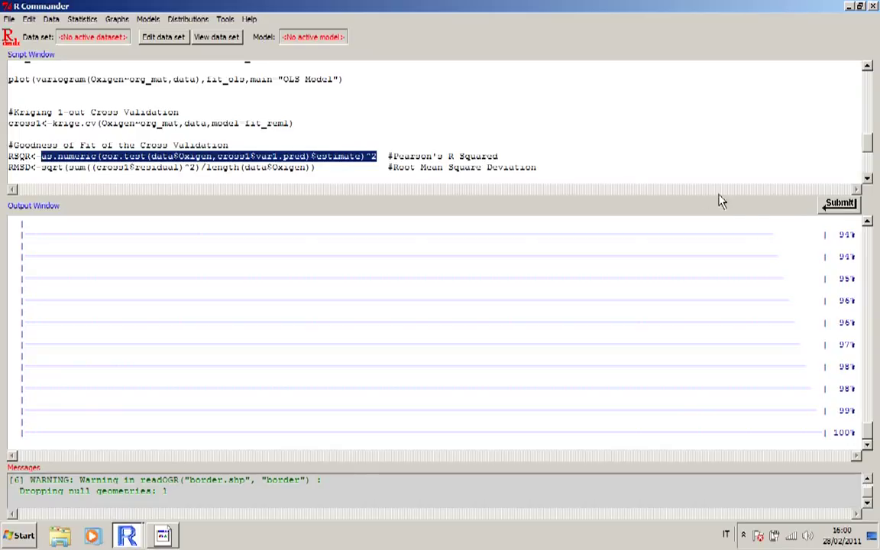
{"action": "left_click", "coordinate": [840, 203]}
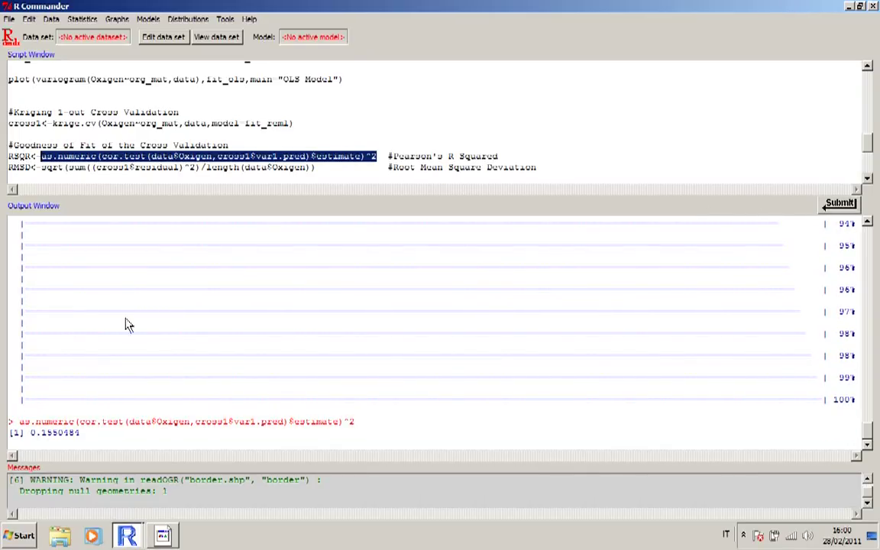
{"action": "left_click_drag", "start_coordinate": [323, 167], "coordinate": [39, 170]}
{"action": "left_click", "coordinate": [840, 203]}
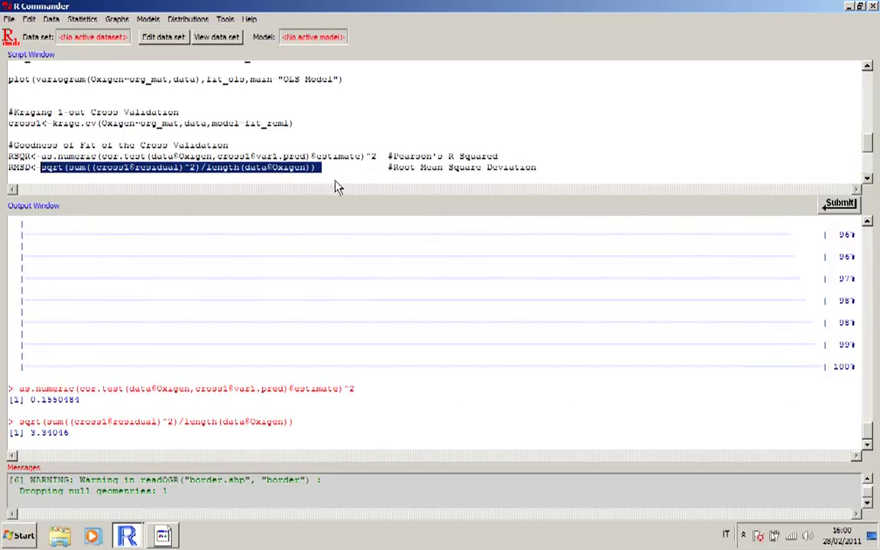
- Run the leave-one-out kriging cross validation of Oxigen~org_mat with the fit_ols model, storing it as cross1
{"action": "scroll", "coordinate": [339, 156], "scroll_direction": "down", "scroll_amount": 2}
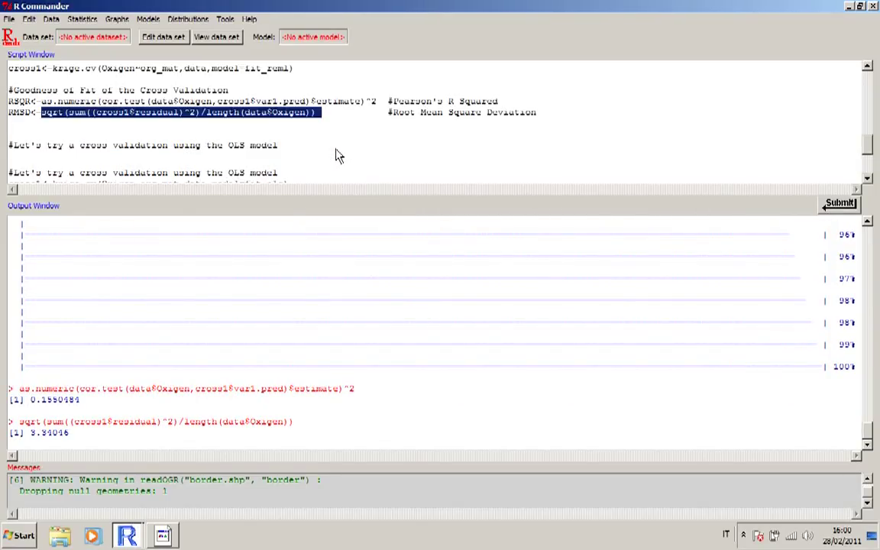
{"action": "left_click", "coordinate": [294, 158]}
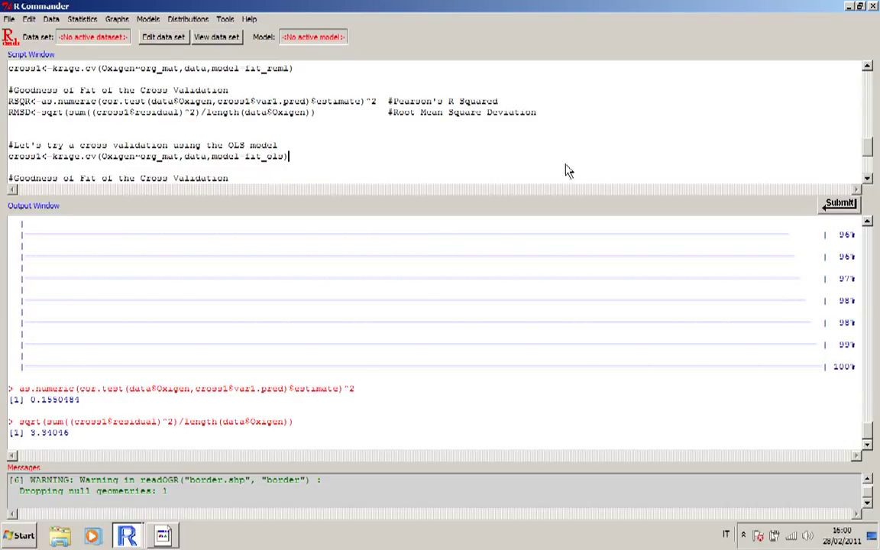
{"action": "left_click", "coordinate": [834, 204]}
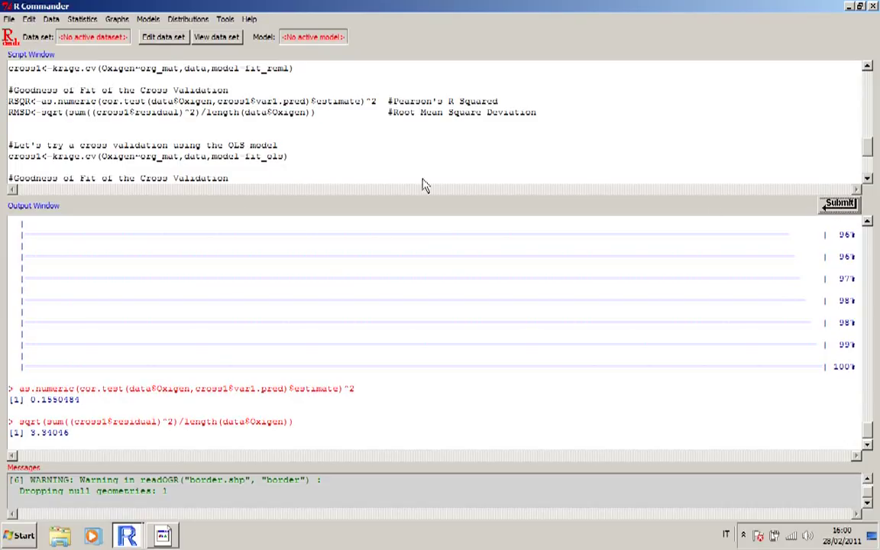
{"action": "left_click", "coordinate": [304, 161]}
{"action": "key", "text": "ctrl+r"}
- Evaluate the R squared and root mean square deviation expressions for the OLS cross validation
{"action": "scroll", "coordinate": [304, 161], "scroll_direction": "down", "scroll_amount": 1}
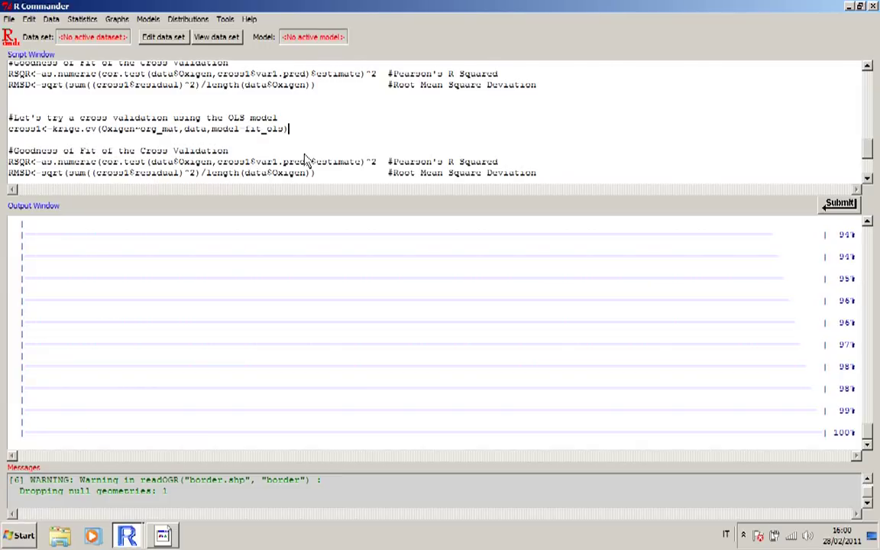
{"action": "left_click_drag", "start_coordinate": [376, 161], "coordinate": [39, 162]}
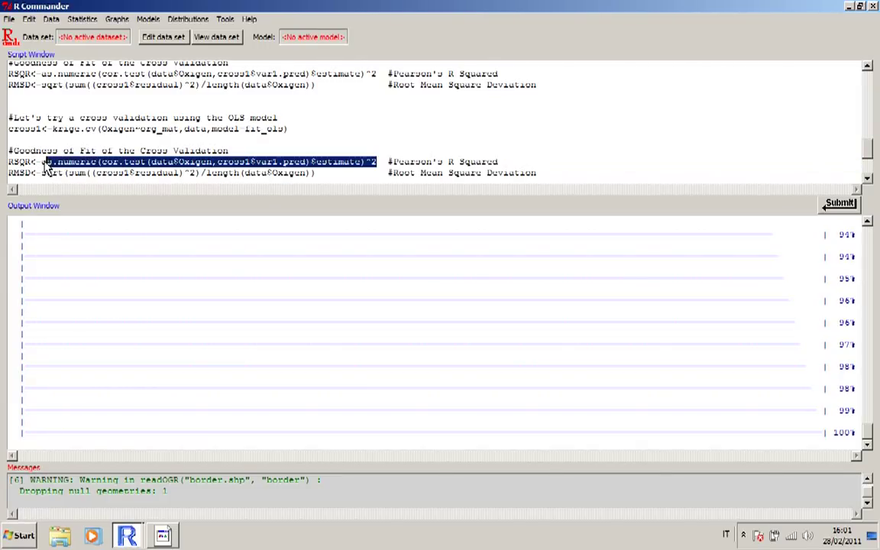
{"action": "left_click", "coordinate": [838, 205]}
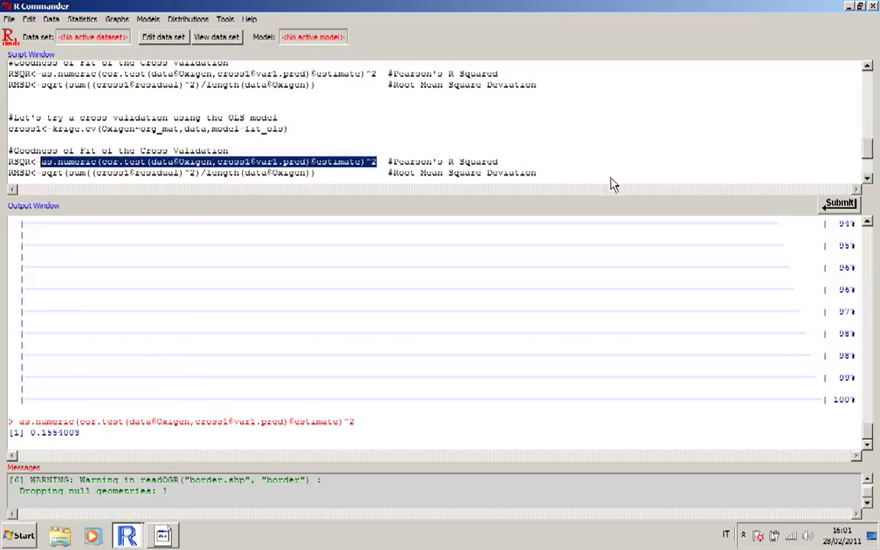
{"action": "left_click_drag", "start_coordinate": [326, 181], "coordinate": [40, 176]}
{"action": "left_click", "coordinate": [839, 205]}
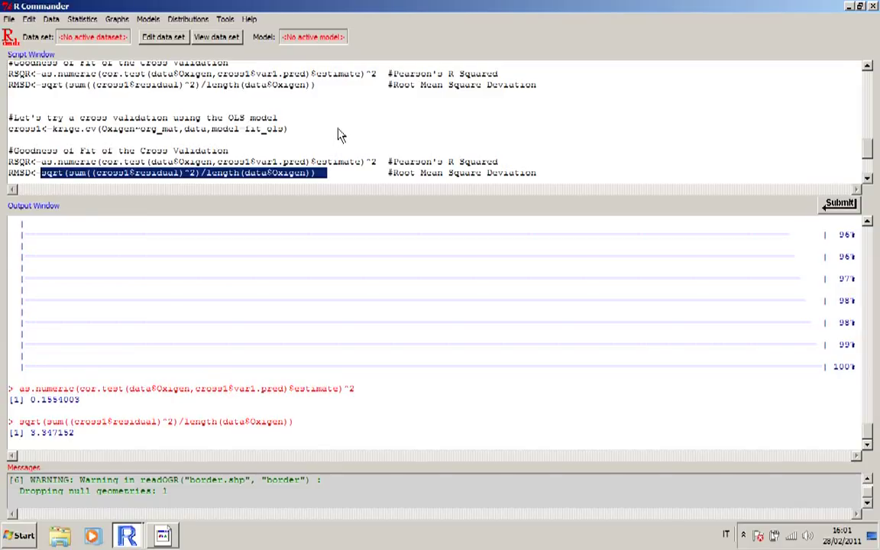
- Plot data$Oxigen against cross1$var1.pred with asp=1 and a red 0,1 line, then close the graph and return to the script
{"action": "scroll", "coordinate": [339, 135], "scroll_direction": "down", "scroll_amount": 2}
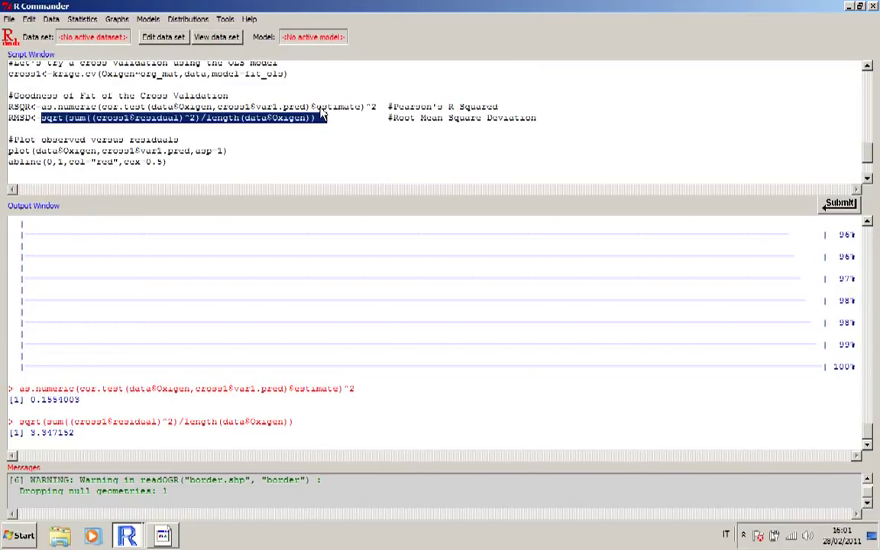
{"action": "scroll", "coordinate": [323, 113], "scroll_direction": "down", "scroll_amount": 1}
{"action": "left_click_drag", "start_coordinate": [170, 134], "coordinate": [6, 122]}
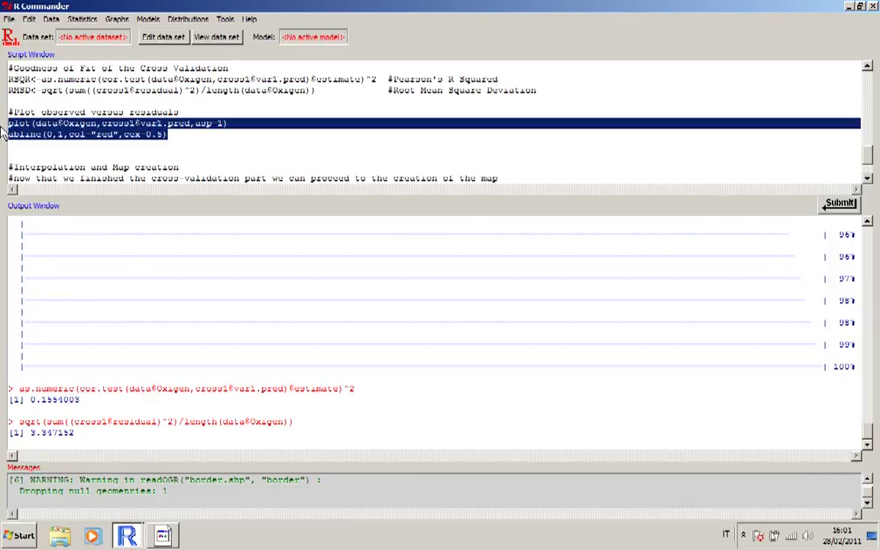
{"action": "left_click", "coordinate": [840, 203]}
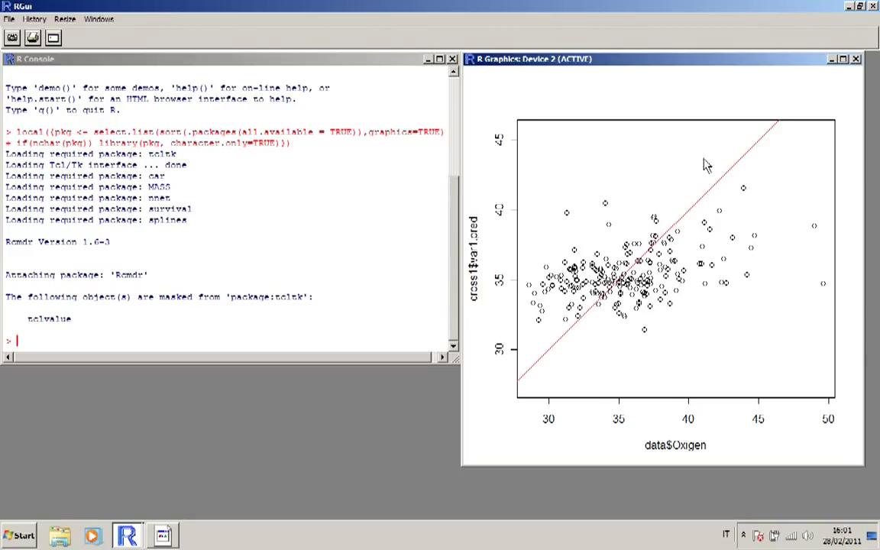
{"action": "left_click", "coordinate": [855, 59]}
{"action": "left_click", "coordinate": [129, 527]}
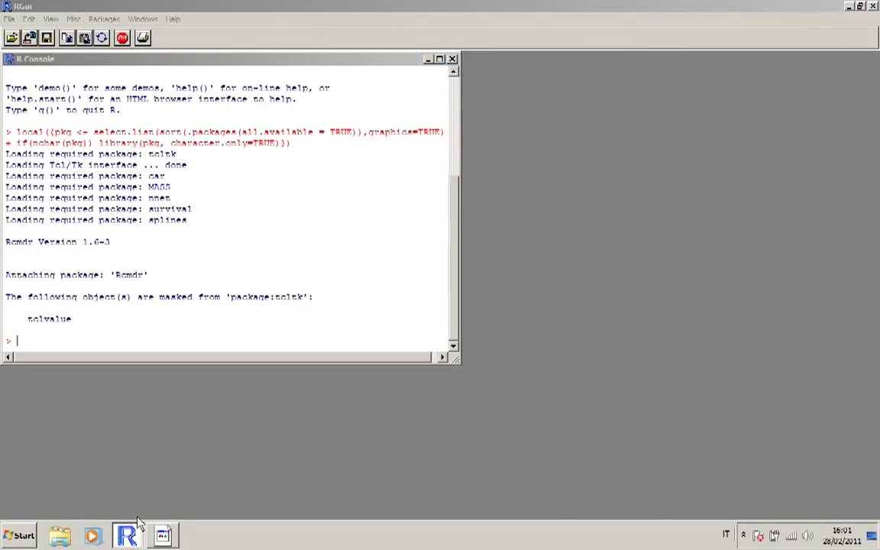
- Run the krige interpolation of Oxigen~org_mat with model fit_ols and newdata=nona, storing it as map, and check the kriging type in the output
{"action": "scroll", "coordinate": [212, 164], "scroll_direction": "down", "scroll_amount": 1}
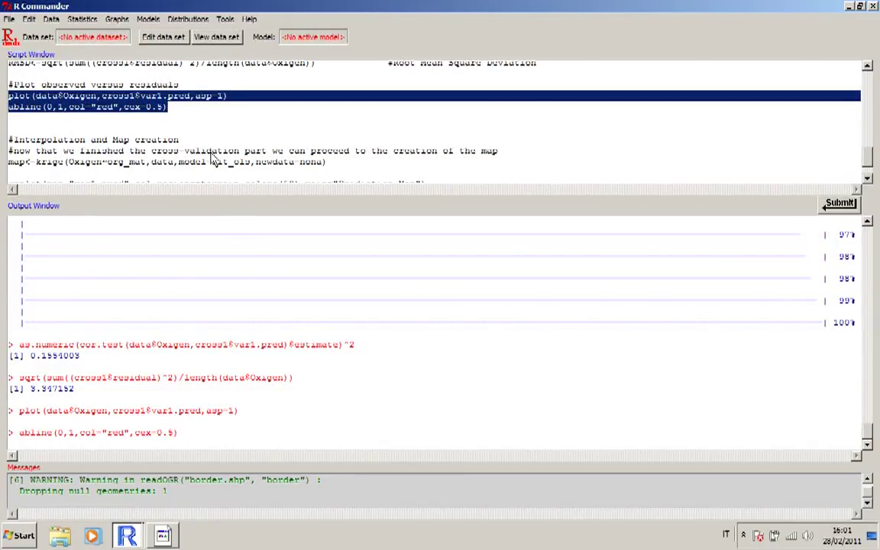
{"action": "left_click", "coordinate": [313, 161]}
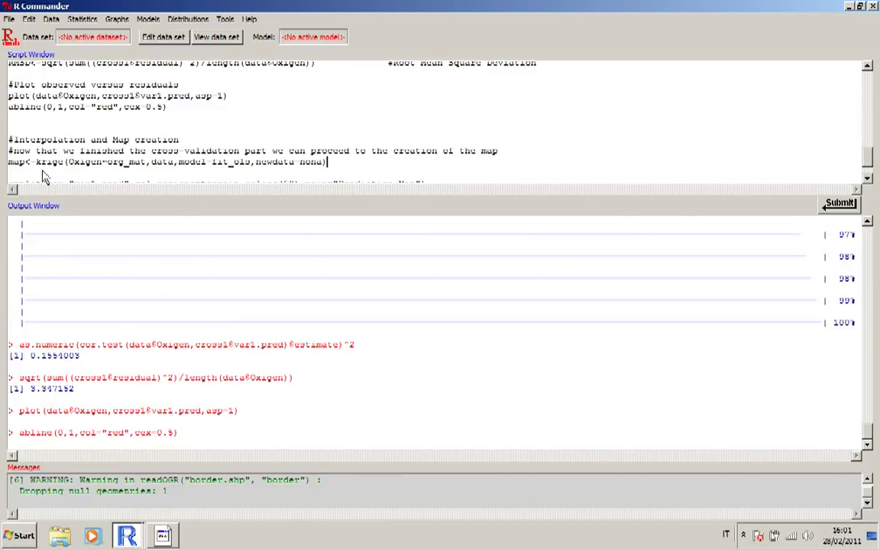
{"action": "left_click_drag", "start_coordinate": [145, 162], "coordinate": [68, 161]}
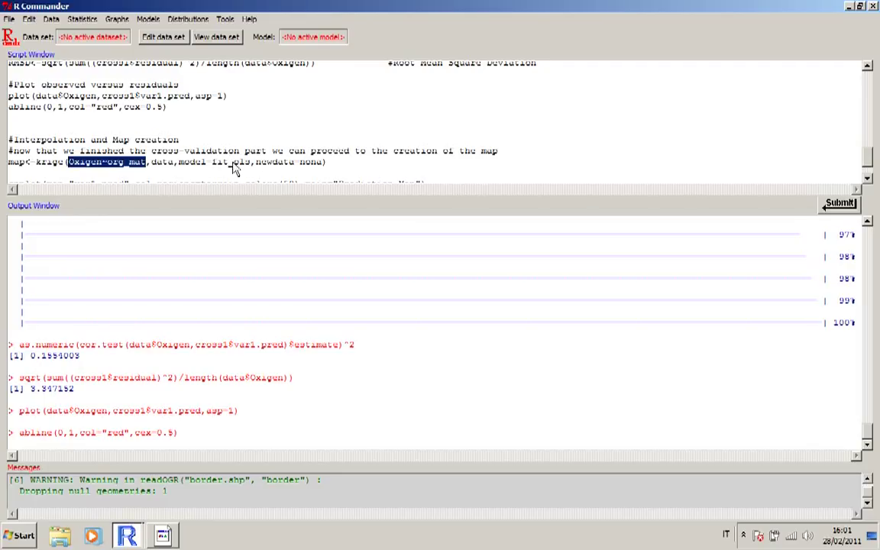
{"action": "left_click", "coordinate": [340, 166]}
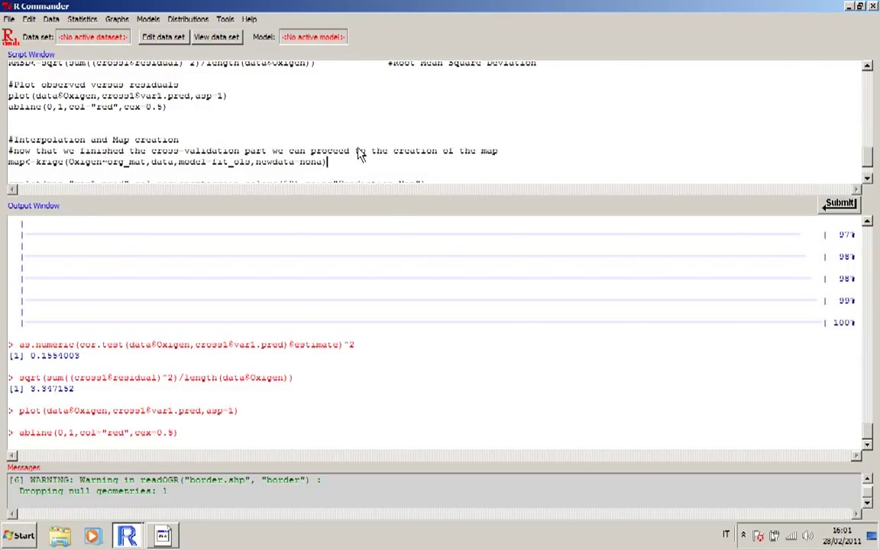
{"action": "key", "text": "ctrl+r"}
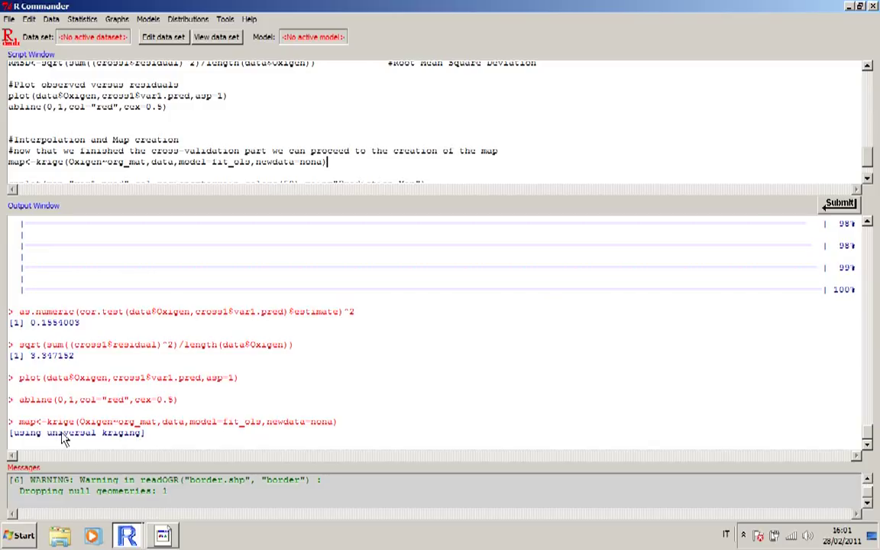
{"action": "left_click_drag", "start_coordinate": [139, 436], "coordinate": [16, 438]}
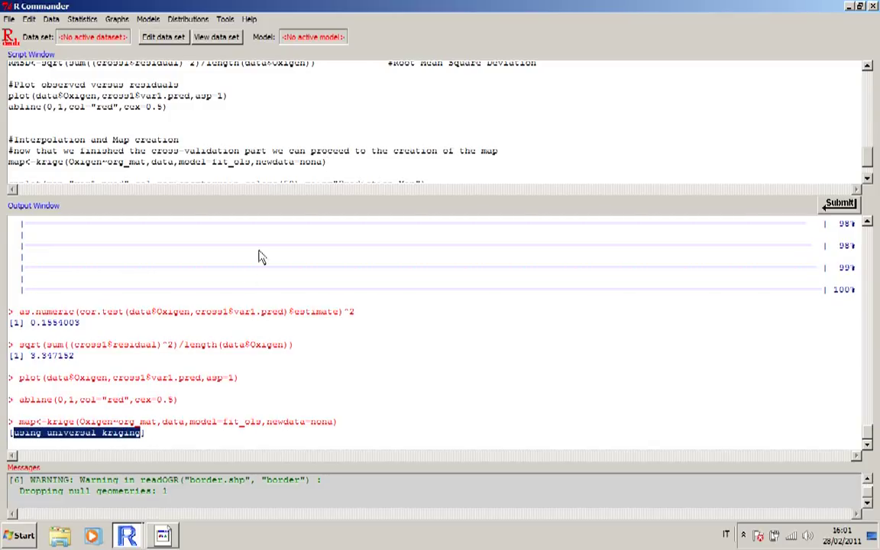
- Plot map's var1.pred with 50 terrain colors titled "Prediction Map", then close the graph and return to the script
{"action": "left_click", "coordinate": [342, 165]}
{"action": "scroll", "coordinate": [342, 165], "scroll_direction": "down", "scroll_amount": 2}
{"action": "left_click", "coordinate": [261, 129]}
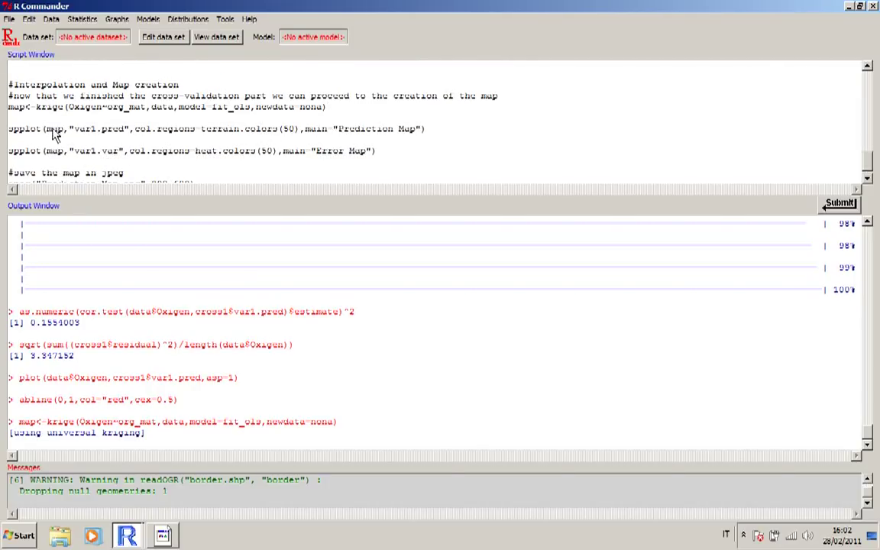
{"action": "left_click", "coordinate": [834, 208]}
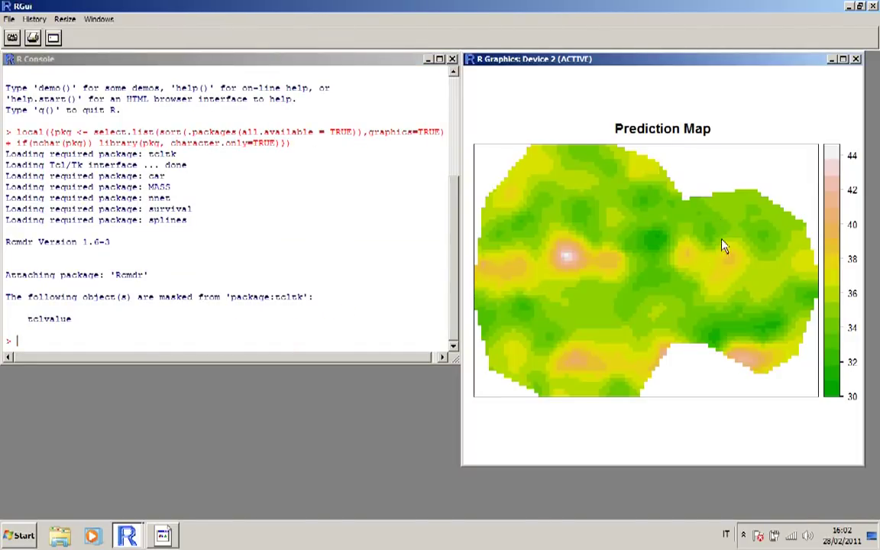
{"action": "left_click", "coordinate": [855, 59]}
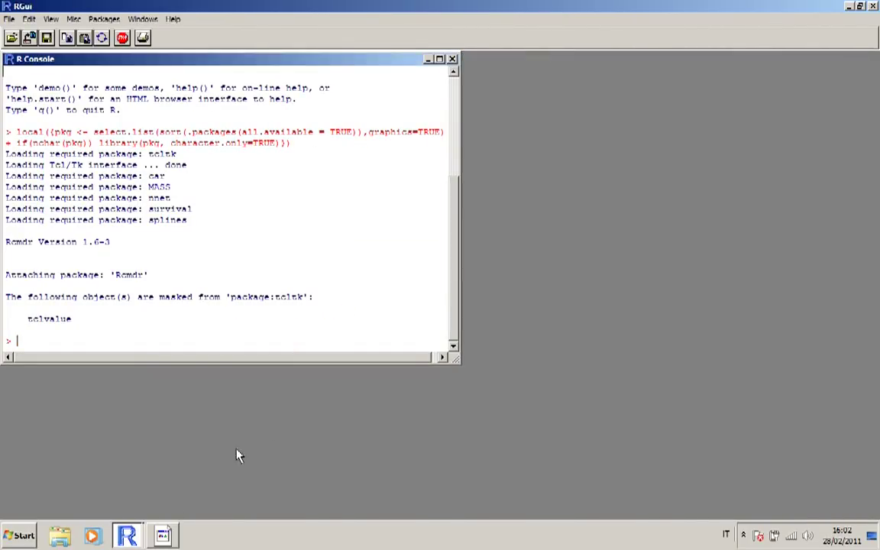
{"action": "left_click", "coordinate": [130, 529]}
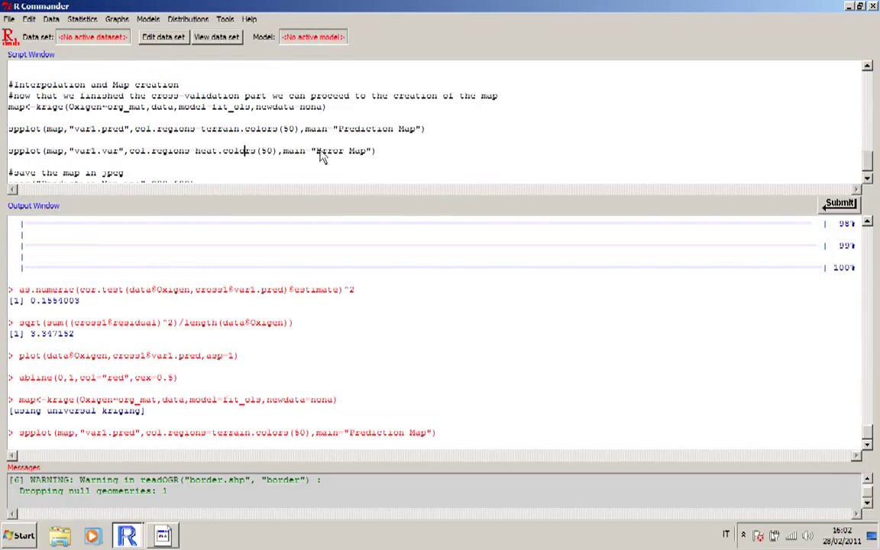
- Plot map's var1.var with 50 heat colors titled "Error Map", then close the graph and return to the script
{"action": "left_click", "coordinate": [838, 203]}
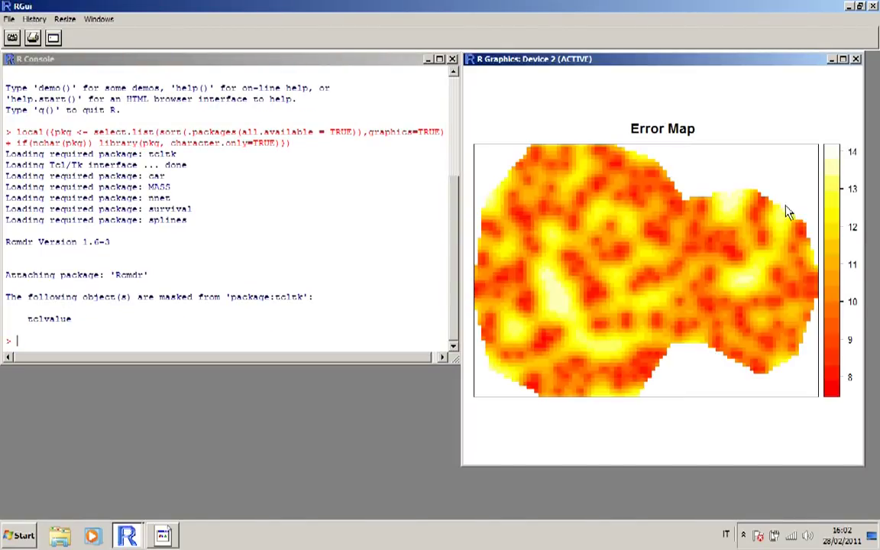
{"action": "left_click", "coordinate": [855, 58]}
{"action": "left_click", "coordinate": [130, 536]}
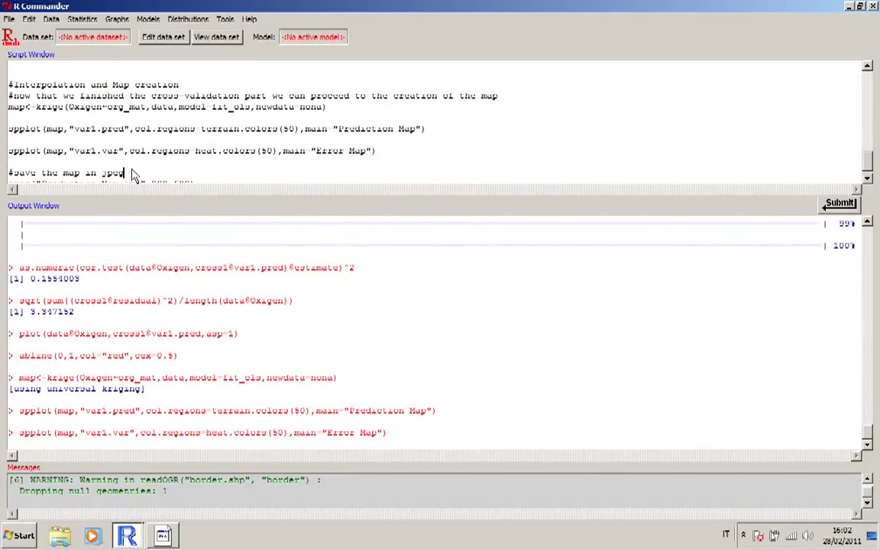
- Run the script lines that save the prediction map as Prediction_Map.jpg at 800 by 600
{"action": "scroll", "coordinate": [136, 178], "scroll_direction": "down", "scroll_amount": 1}
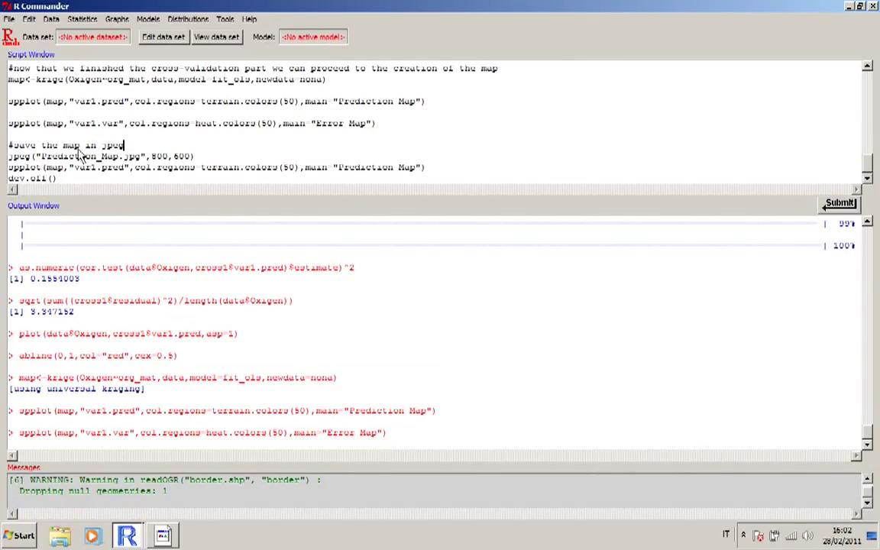
{"action": "left_click", "coordinate": [129, 150]}
{"action": "left_click_drag", "start_coordinate": [57, 177], "coordinate": [3, 157]}
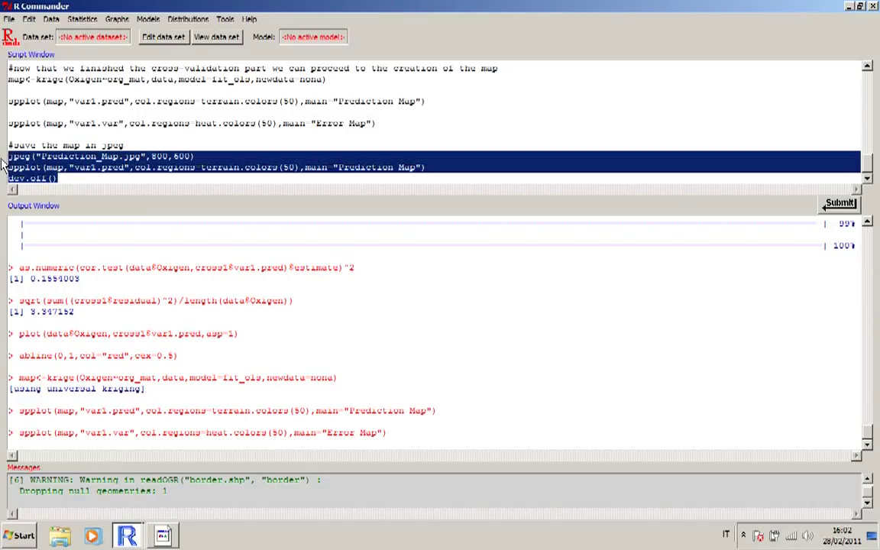
{"action": "left_click", "coordinate": [840, 204]}
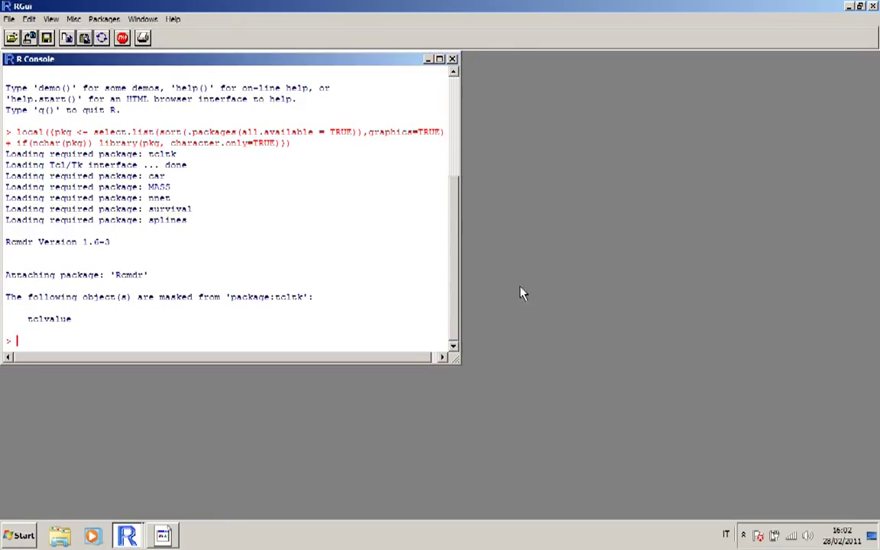
- View the exported Prediction_Map image from the Lesson 5 folder on the desktop, then close the viewer and the folder
{"action": "left_click", "coordinate": [850, 7]}
{"action": "key", "text": "super+d"}
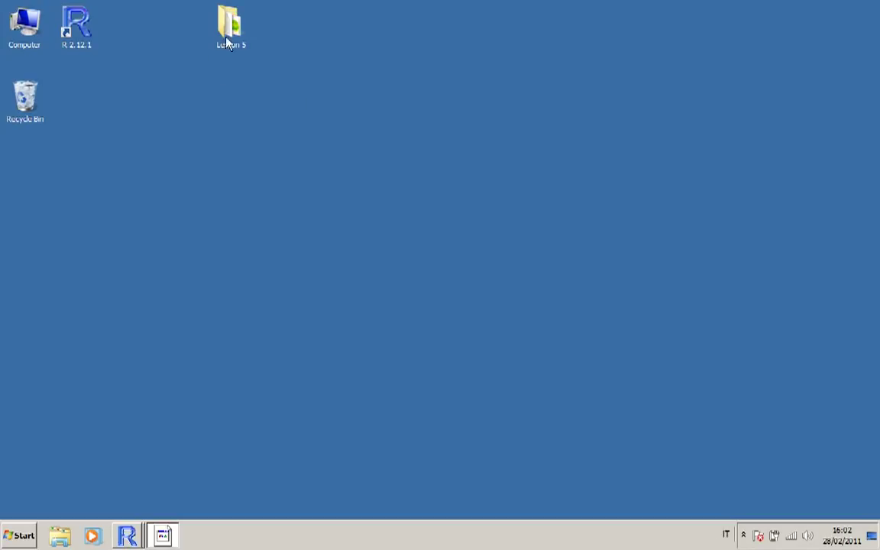
{"action": "double_click", "coordinate": [227, 35]}
{"action": "left_click", "coordinate": [356, 275]}
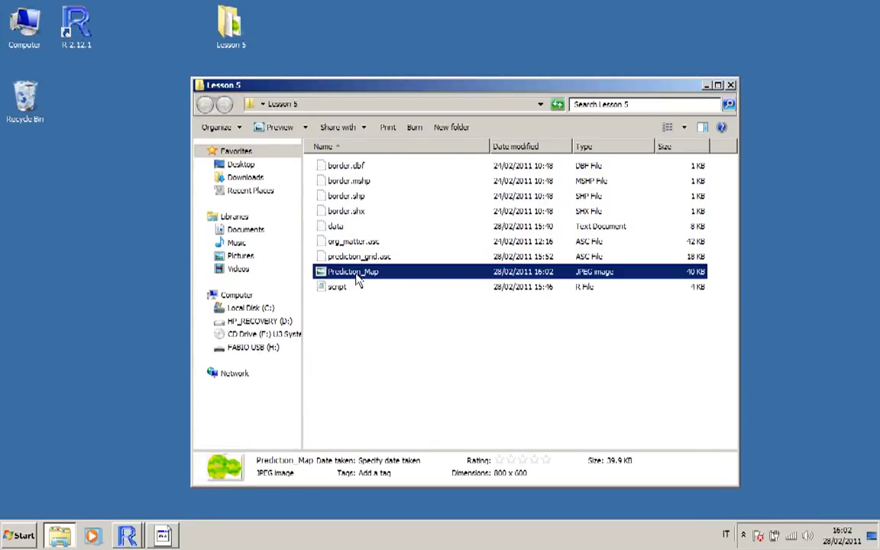
{"action": "double_click", "coordinate": [353, 273]}
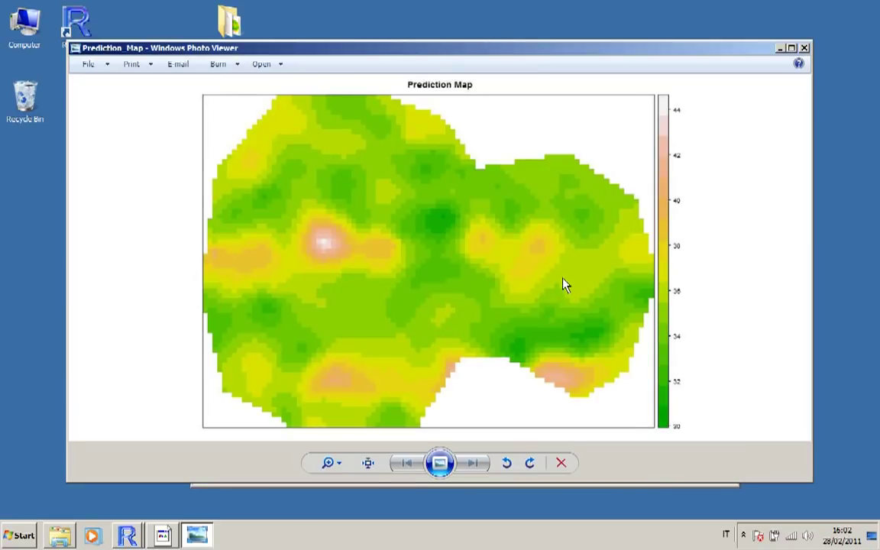
{"action": "left_click", "coordinate": [806, 50]}
{"action": "left_click", "coordinate": [730, 82]}
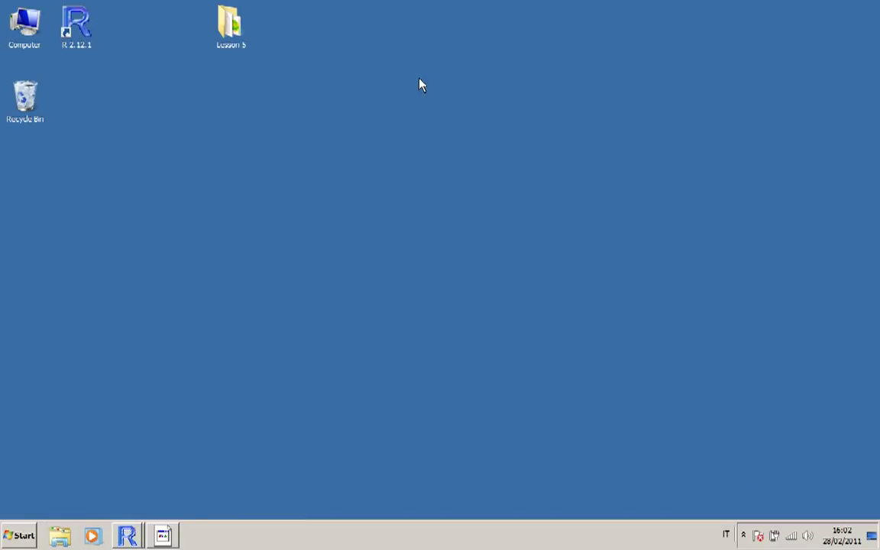